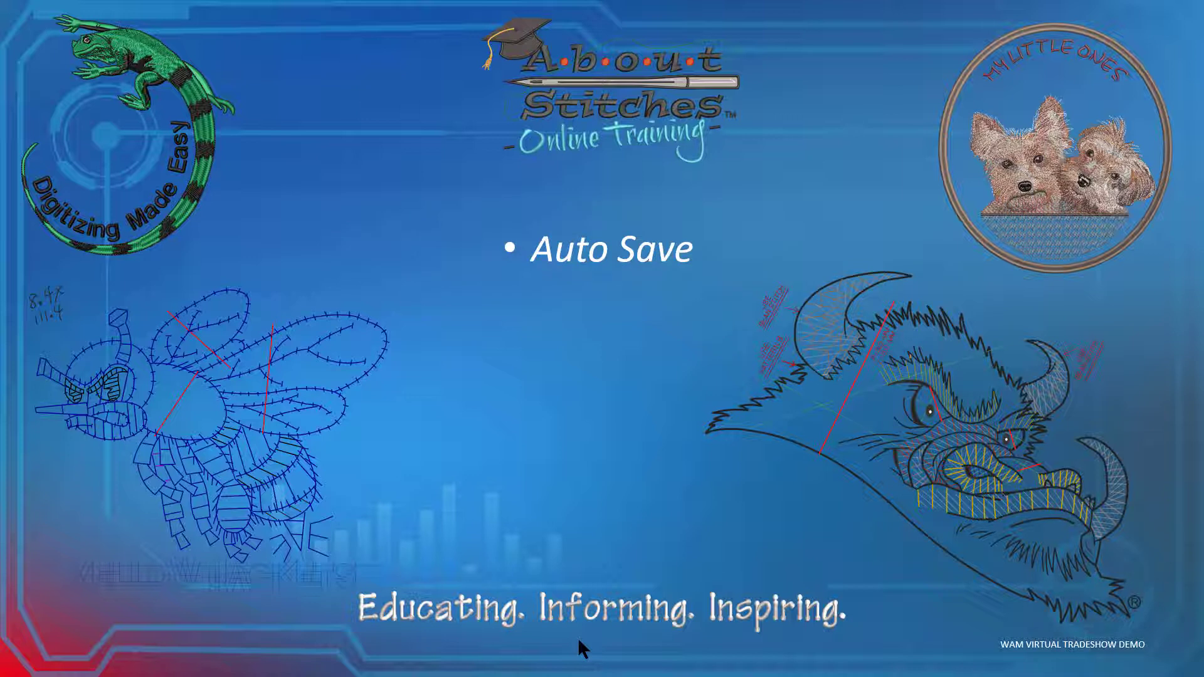
Reveal the 'Backup Copy' bullet under Auto Save, then leave the slideshow for the Dragon Fly 01 design.
{"action": "left_click", "coordinate": [578, 639]}
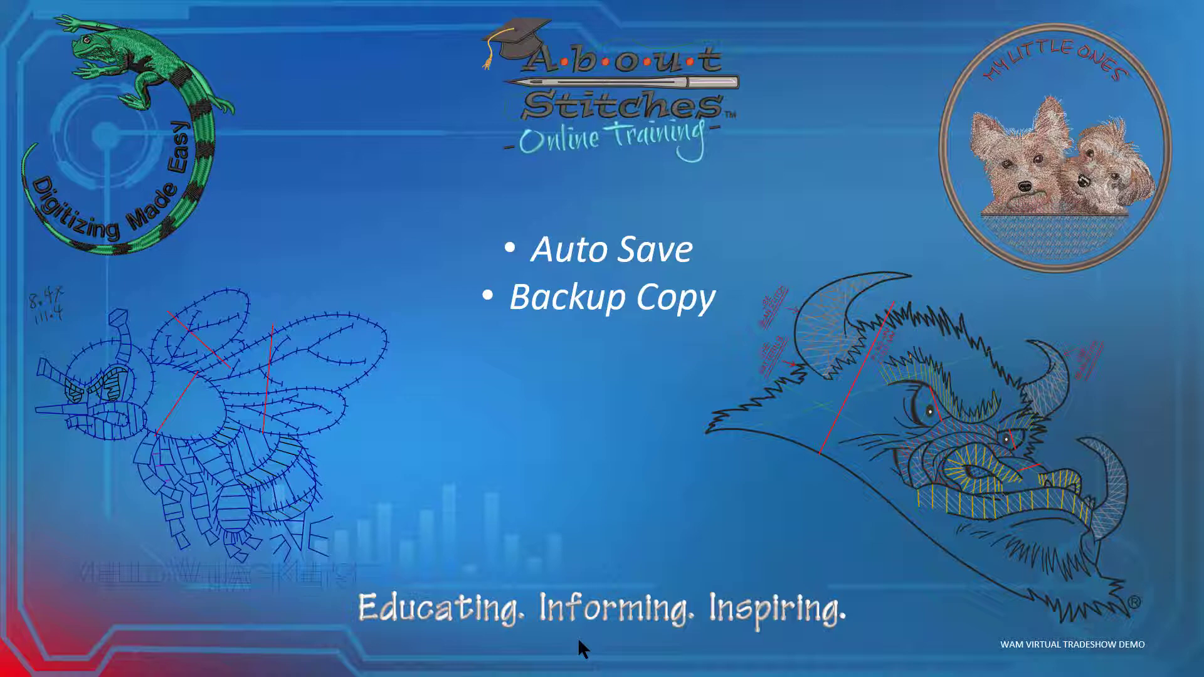
{"action": "key", "text": "alt+Tab"}
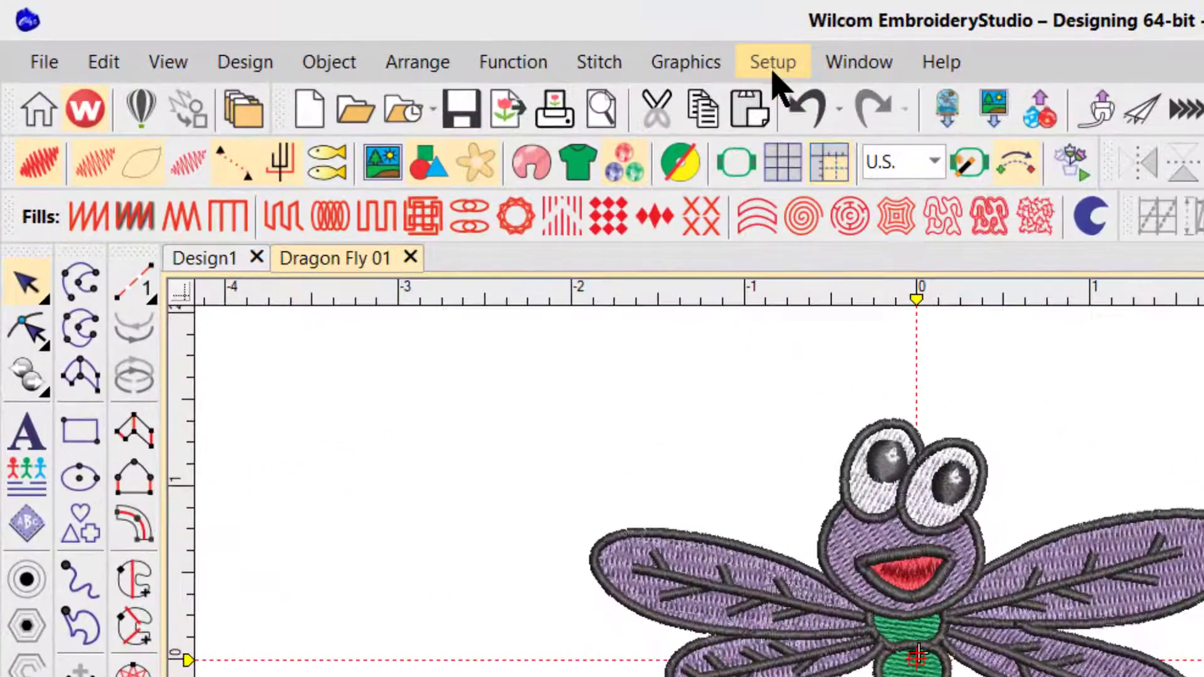
In Setup > Options, enable auto-save every 10.00 minutes and always create a backup copy.
{"action": "left_click", "coordinate": [585, 53]}
{"action": "left_click", "coordinate": [772, 62]}
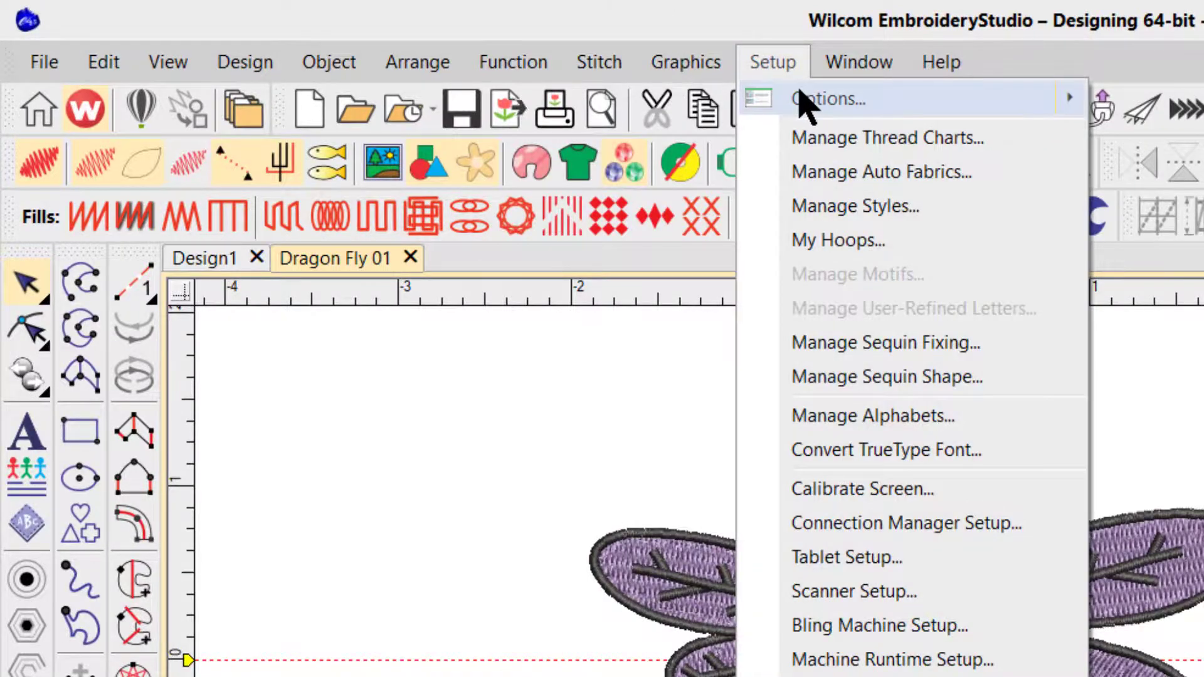
{"action": "left_click", "coordinate": [798, 91]}
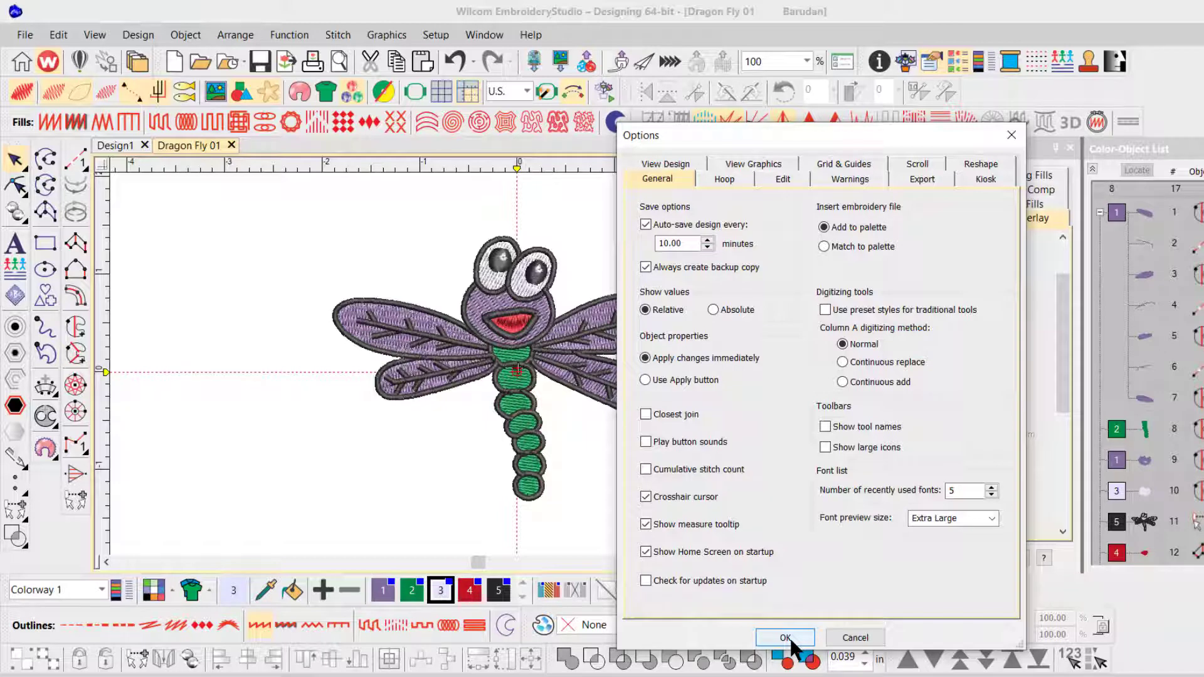
{"action": "left_click", "coordinate": [789, 638]}
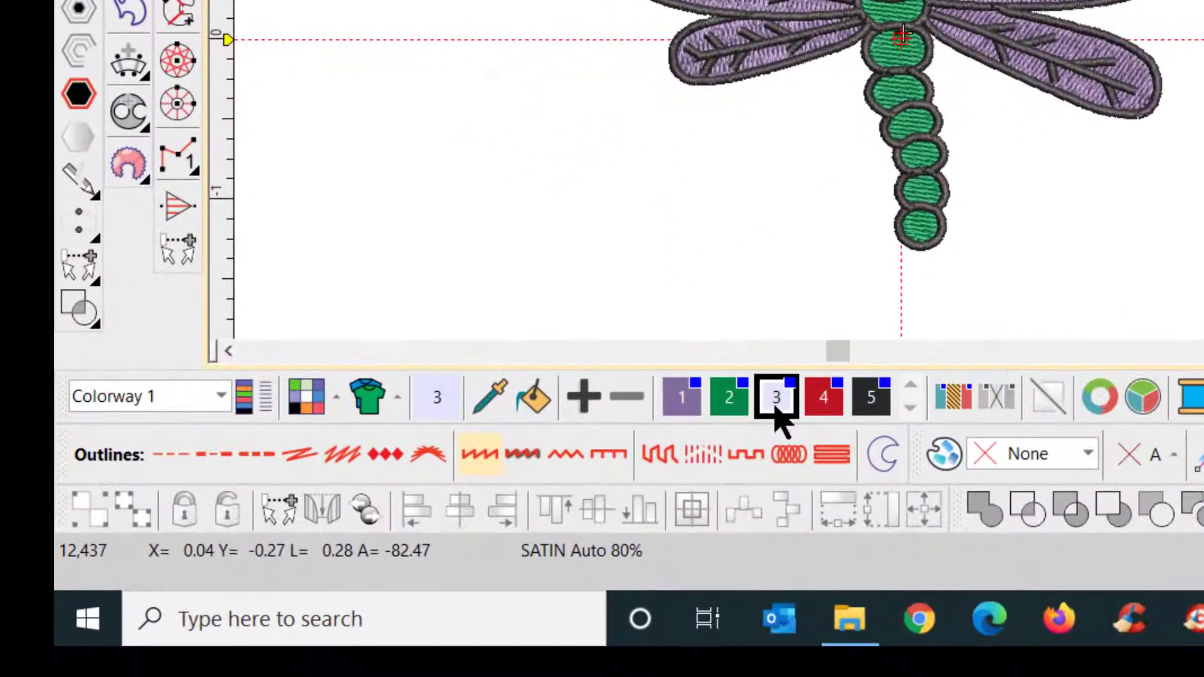
{"action": "left_click", "coordinate": [851, 630]}
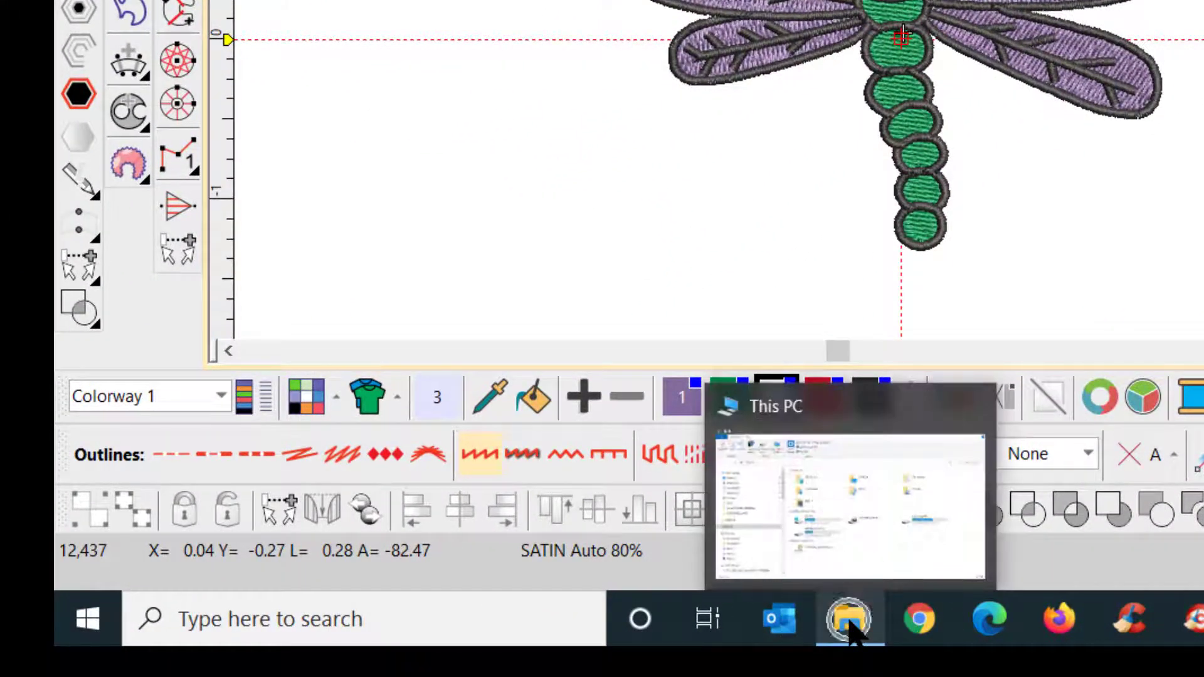
Browse to C:\ProgramData\Wilcom\EmbroideryStudio e4\e4 in File Explorer.
{"action": "left_click", "coordinate": [853, 629]}
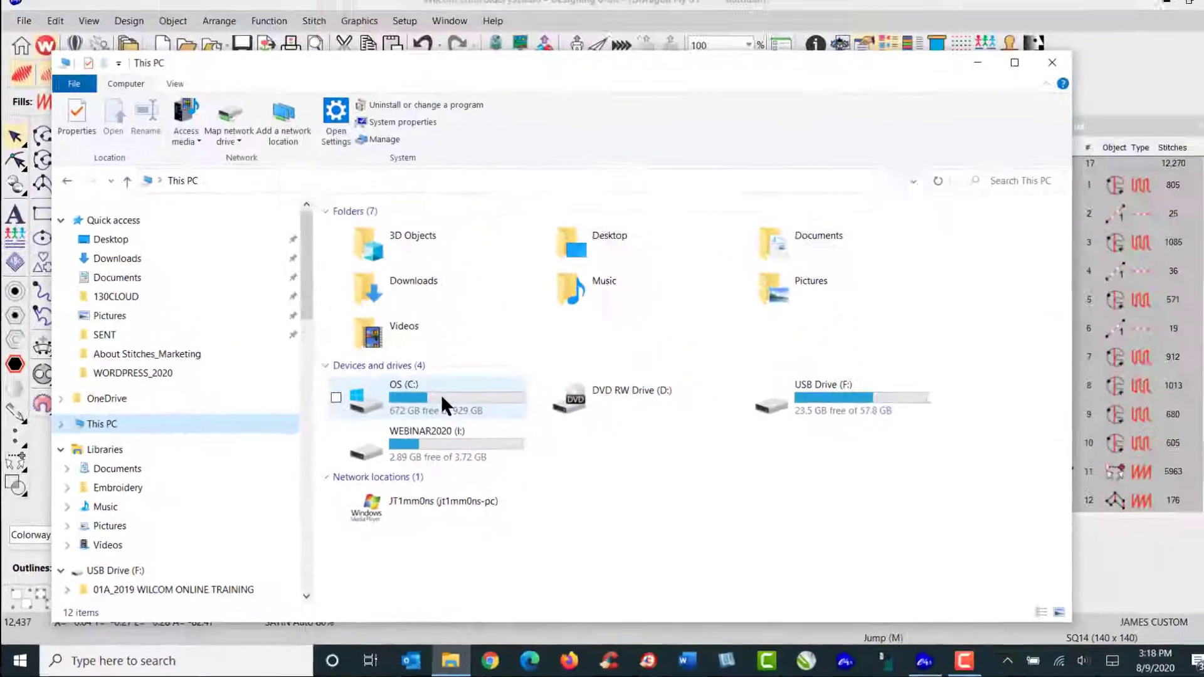
{"action": "left_click", "coordinate": [442, 398]}
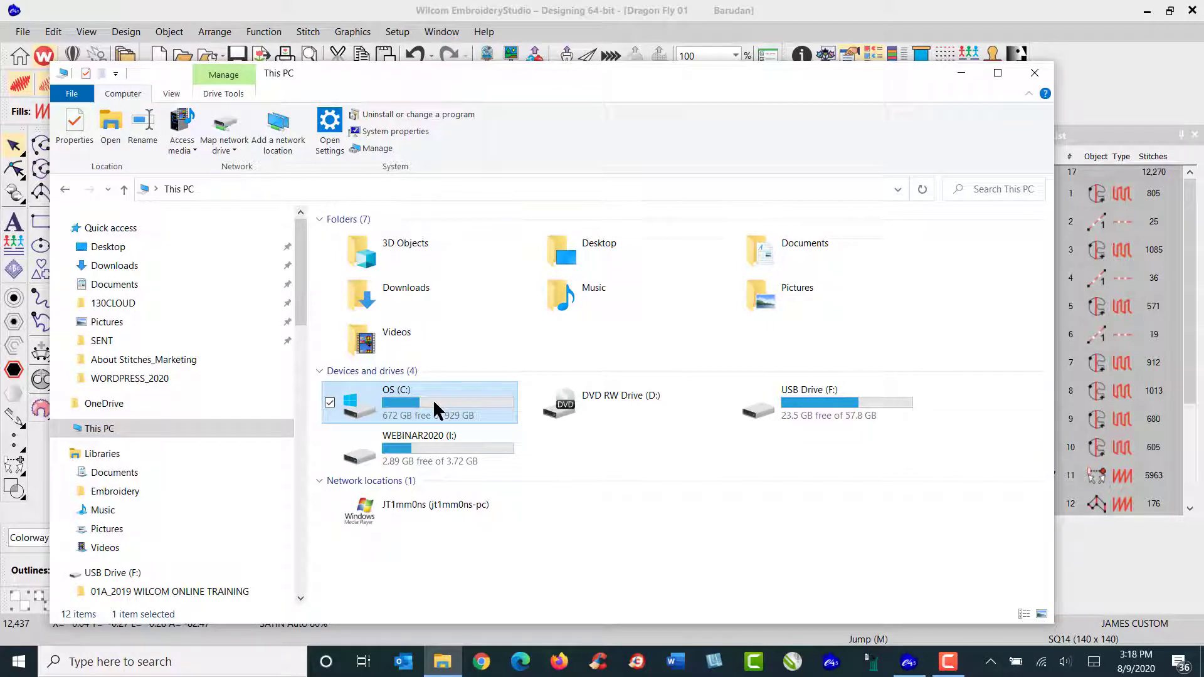
{"action": "double_click", "coordinate": [433, 398]}
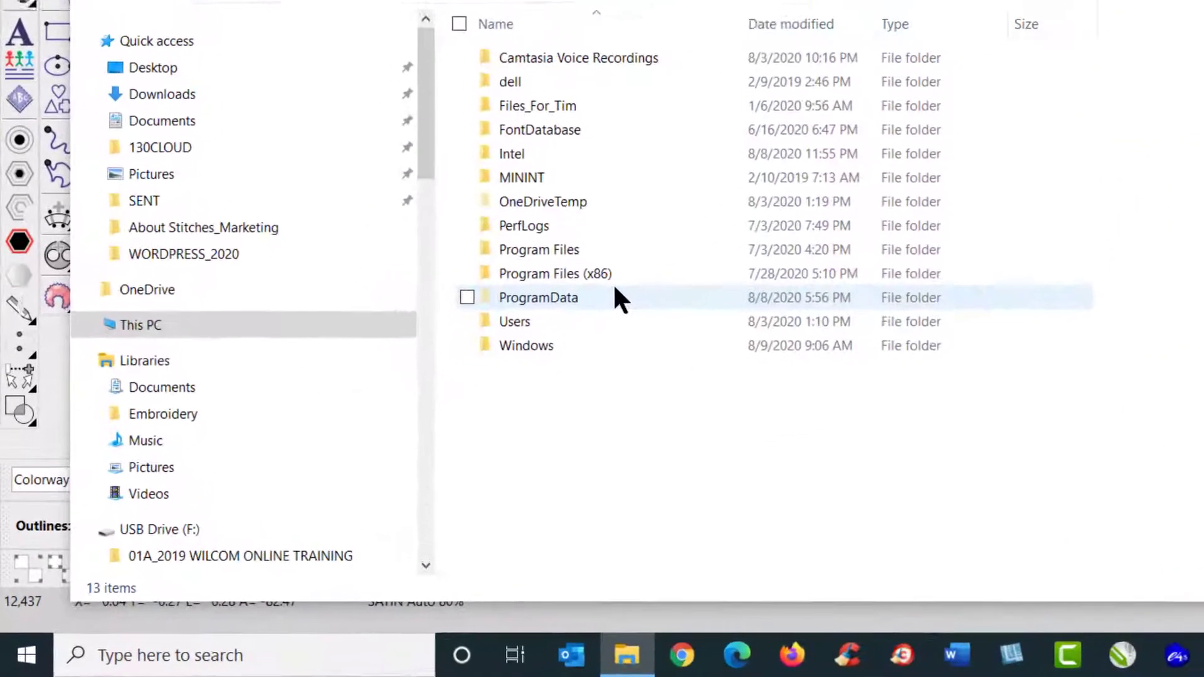
{"action": "double_click", "coordinate": [578, 295]}
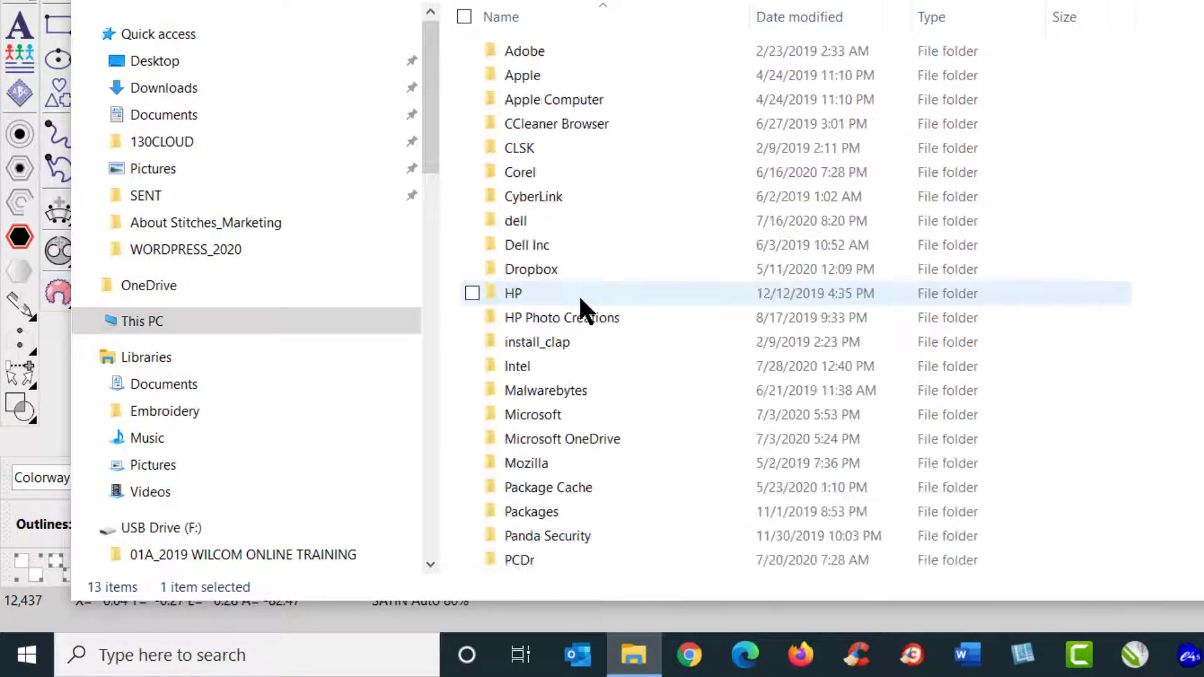
{"action": "scroll", "coordinate": [594, 320], "scroll_direction": "down", "scroll_amount": 7}
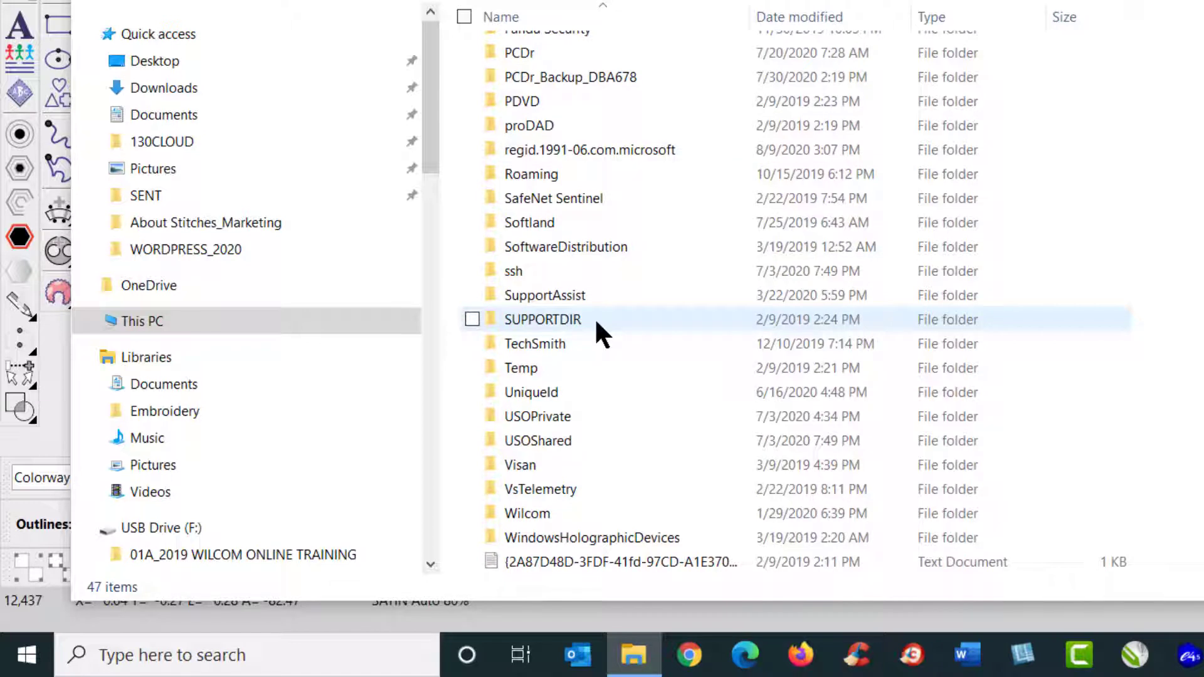
{"action": "left_click", "coordinate": [548, 511]}
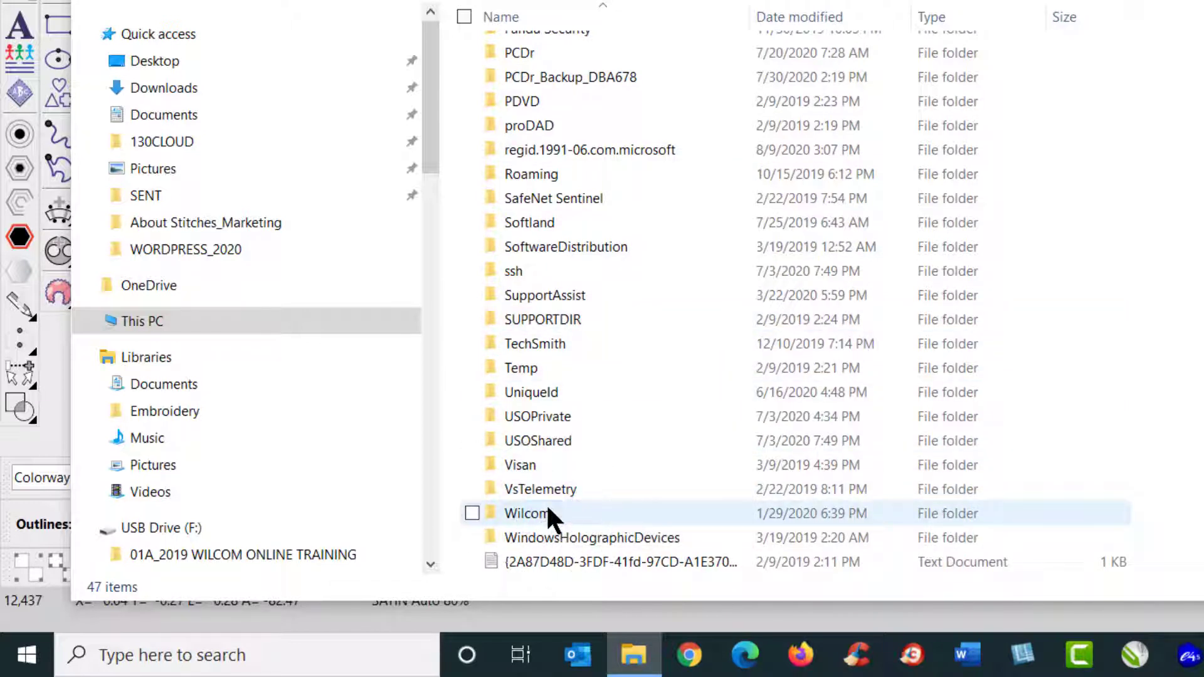
{"action": "left_click", "coordinate": [547, 511]}
{"action": "double_click", "coordinate": [549, 511]}
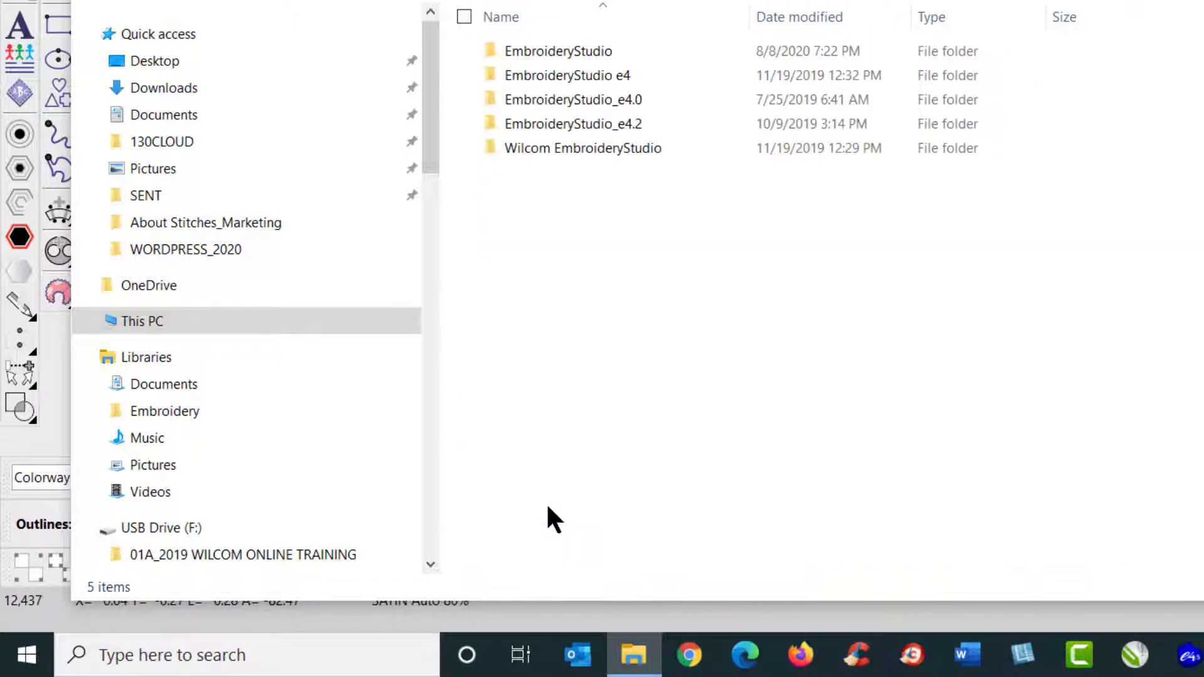
{"action": "double_click", "coordinate": [568, 75]}
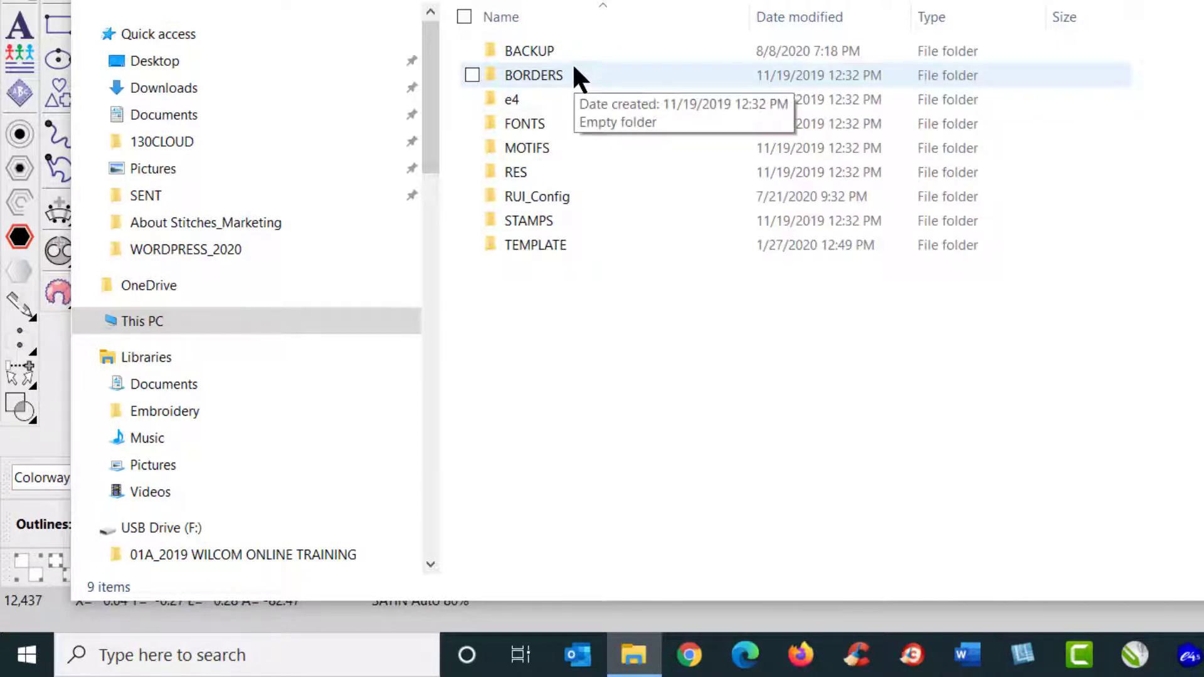
{"action": "double_click", "coordinate": [579, 127]}
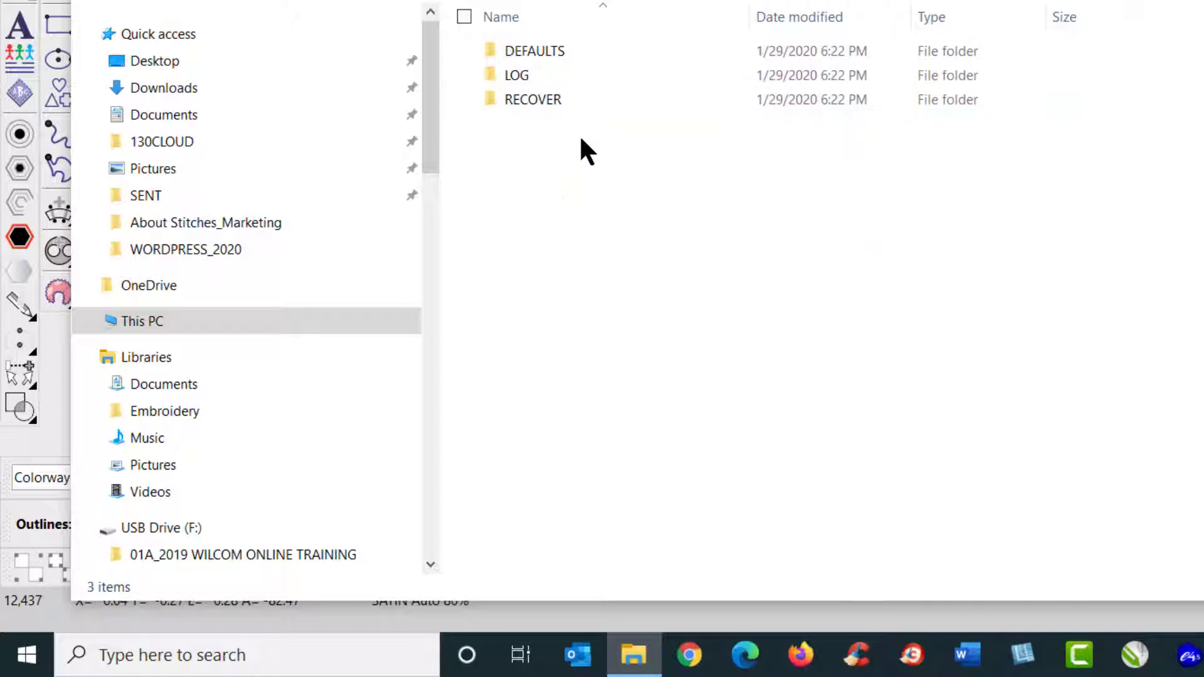
Confirm the RECOVER folder is empty, then return to the EmbroideryStudio e4 folder.
{"action": "left_click", "coordinate": [544, 100]}
{"action": "double_click", "coordinate": [544, 100]}
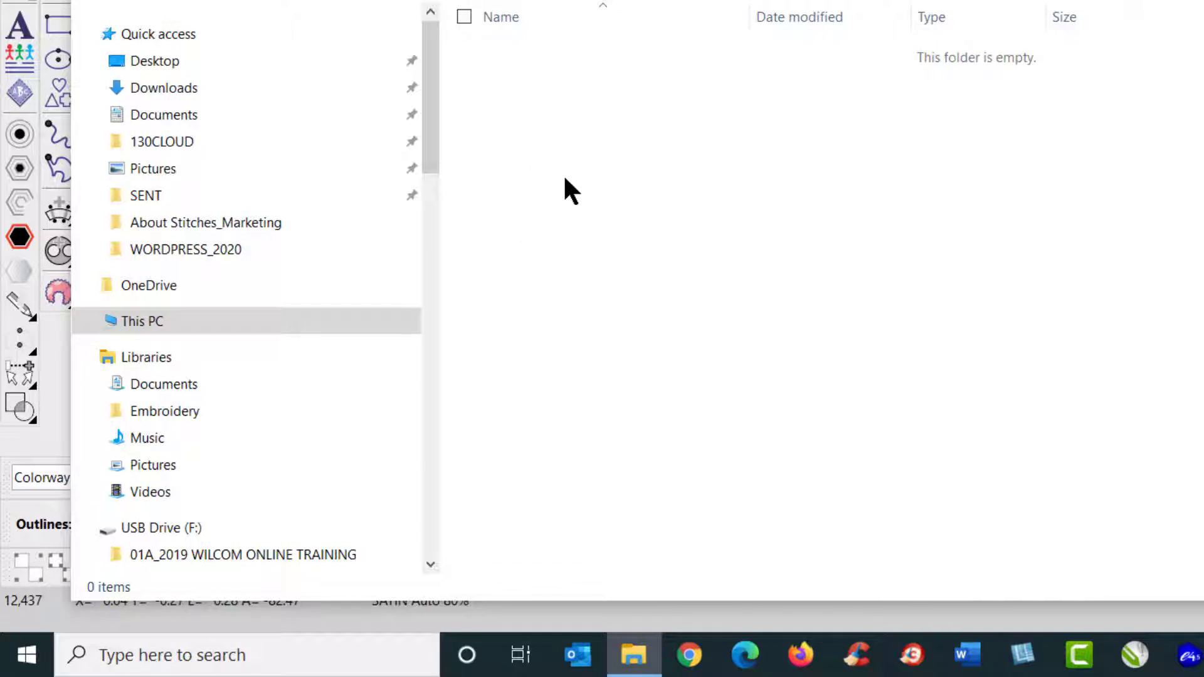
{"action": "left_click", "coordinate": [191, 1]}
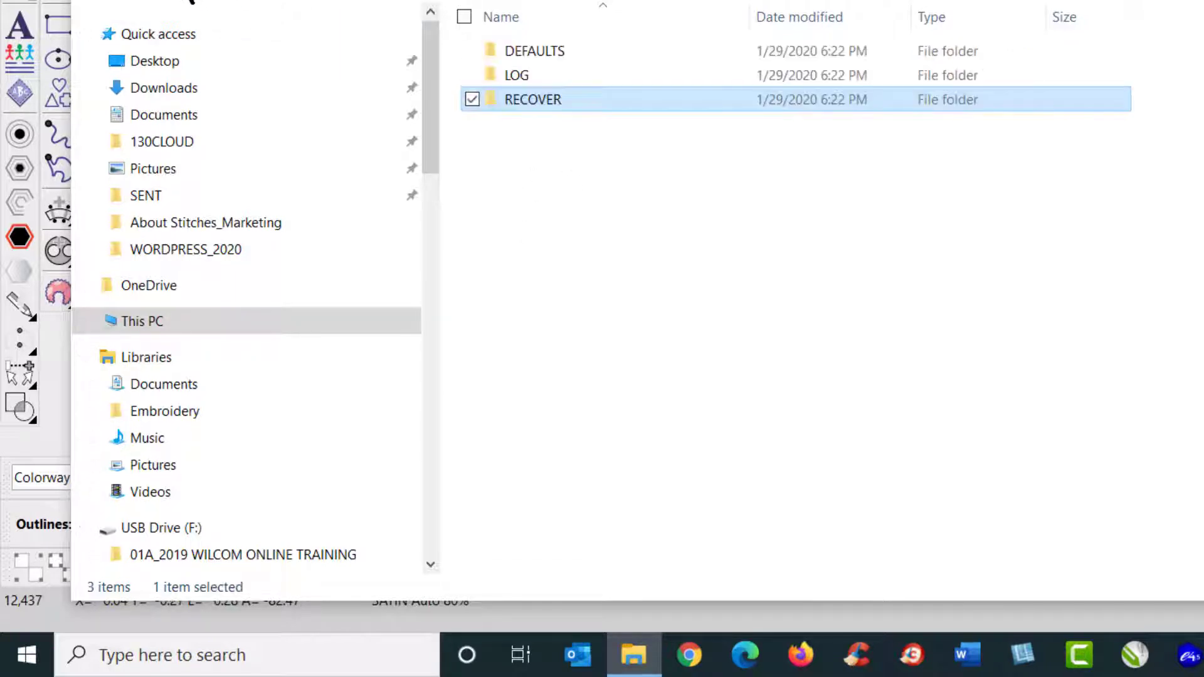
{"action": "left_click", "coordinate": [190, 1]}
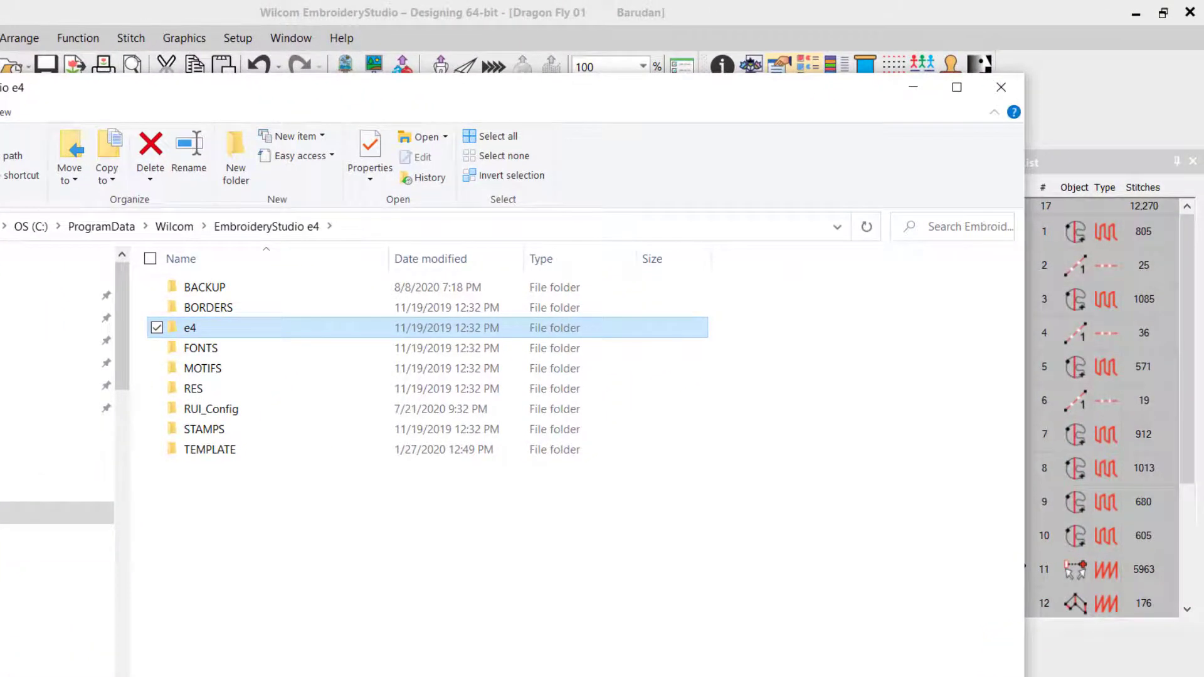
Check that the BACKUP folder in EmbroideryStudio e4 is empty, then close File Explorer.
{"action": "double_click", "coordinate": [201, 287]}
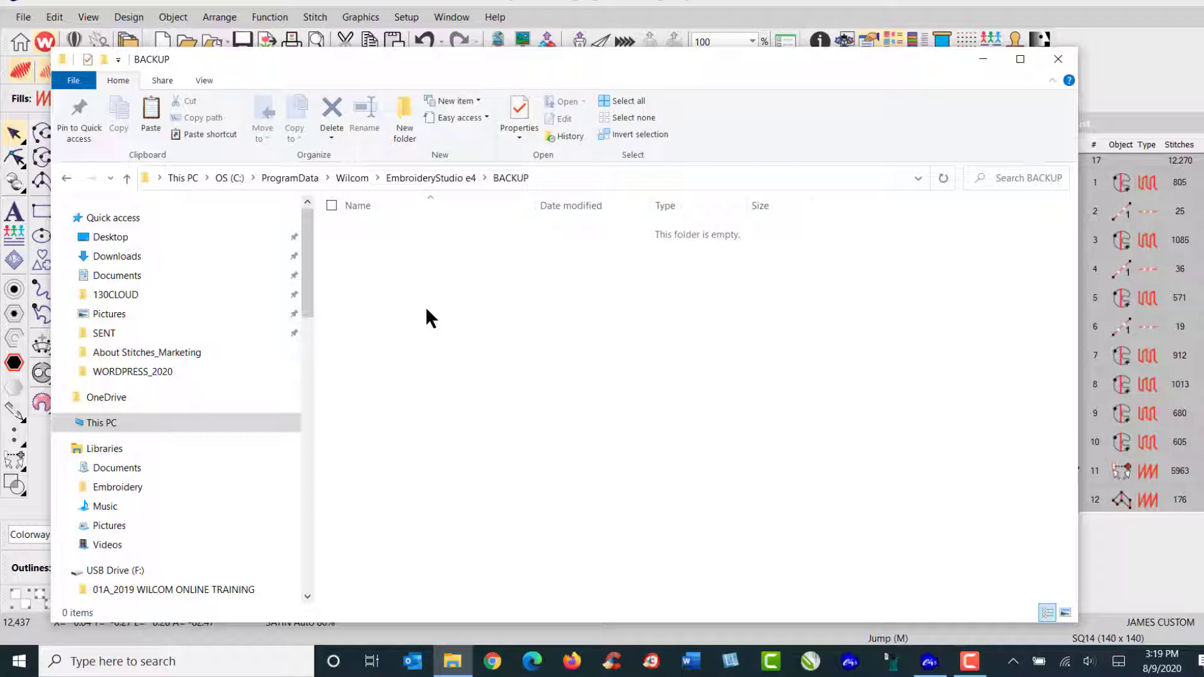
{"action": "key", "text": "alt+F4"}
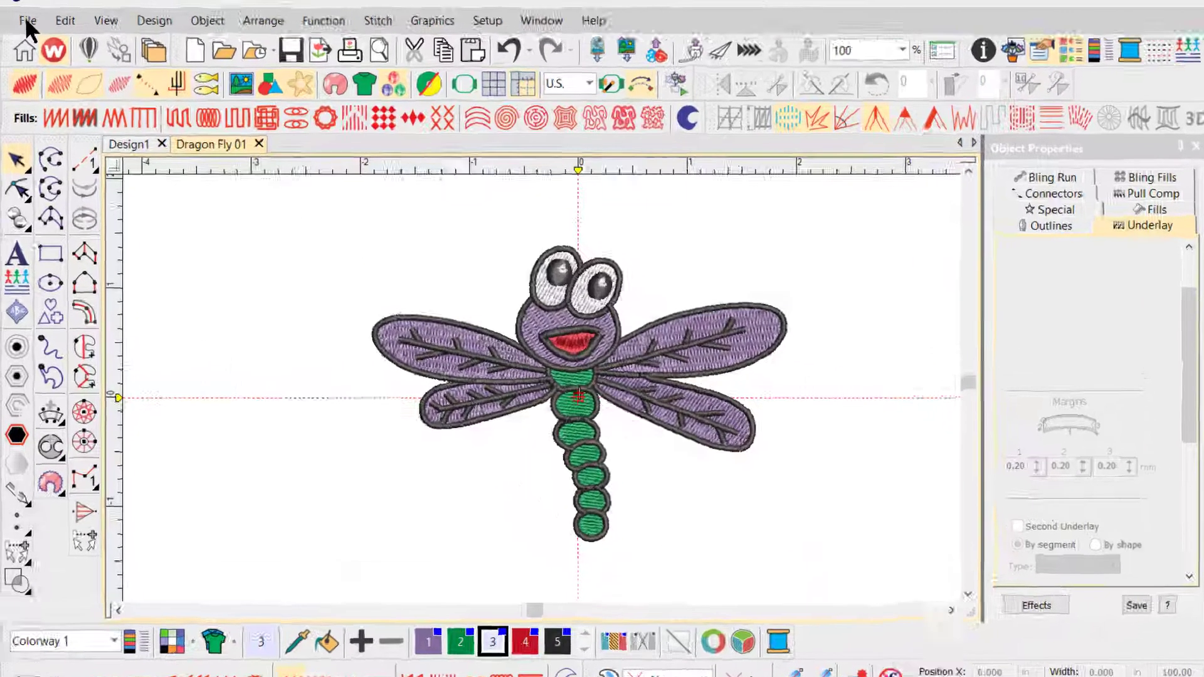
Open File > Open Backup Design and view the Dragon Fly 01 backup's details.
{"action": "left_click", "coordinate": [24, 17]}
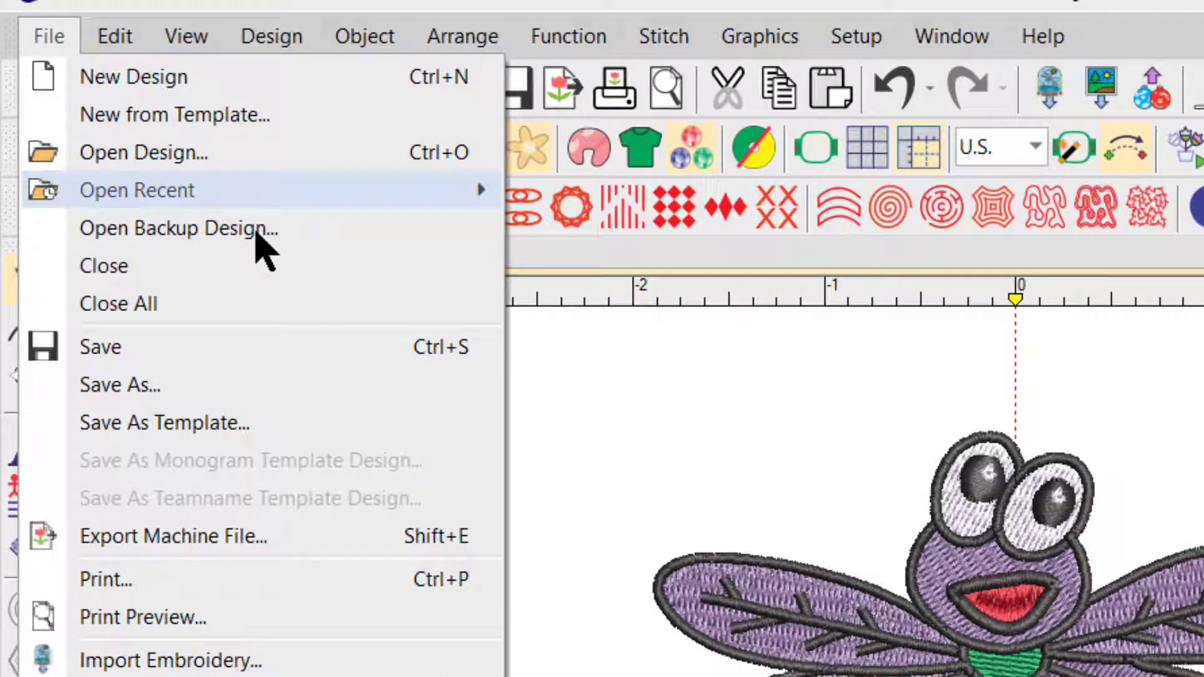
{"action": "key", "text": "Escape"}
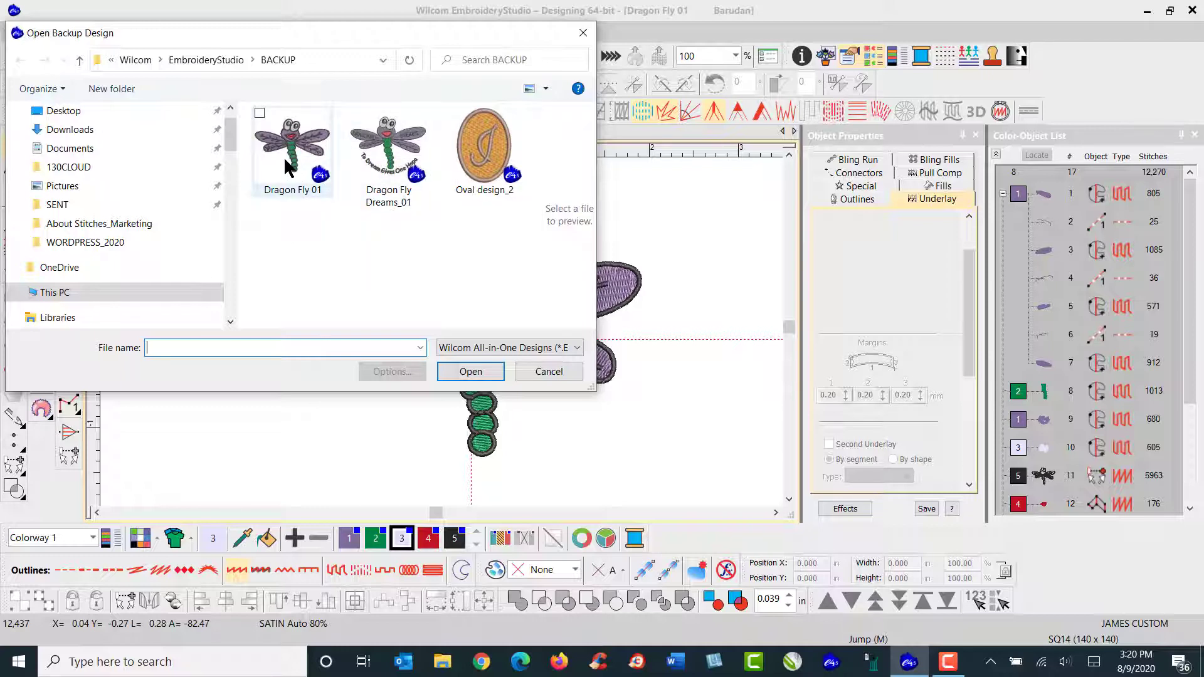
{"action": "mouse_move", "coordinate": [285, 168]}
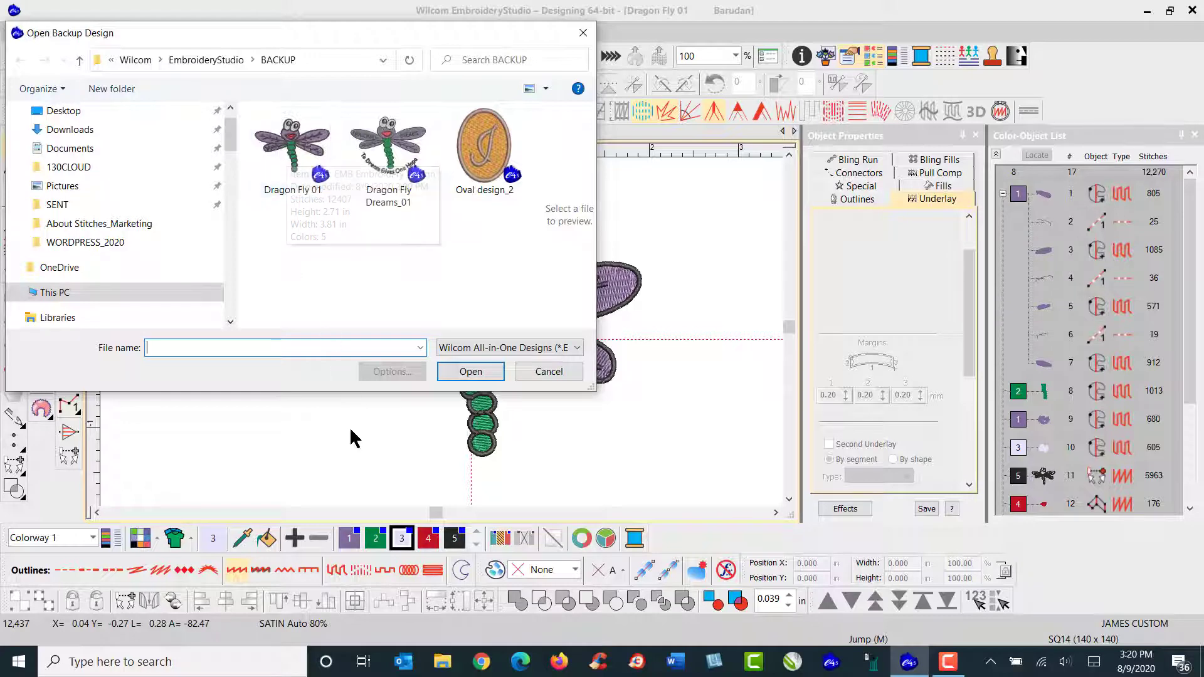
Cancel the Open Backup Design dialog without opening any backup design.
{"action": "left_click", "coordinate": [548, 372]}
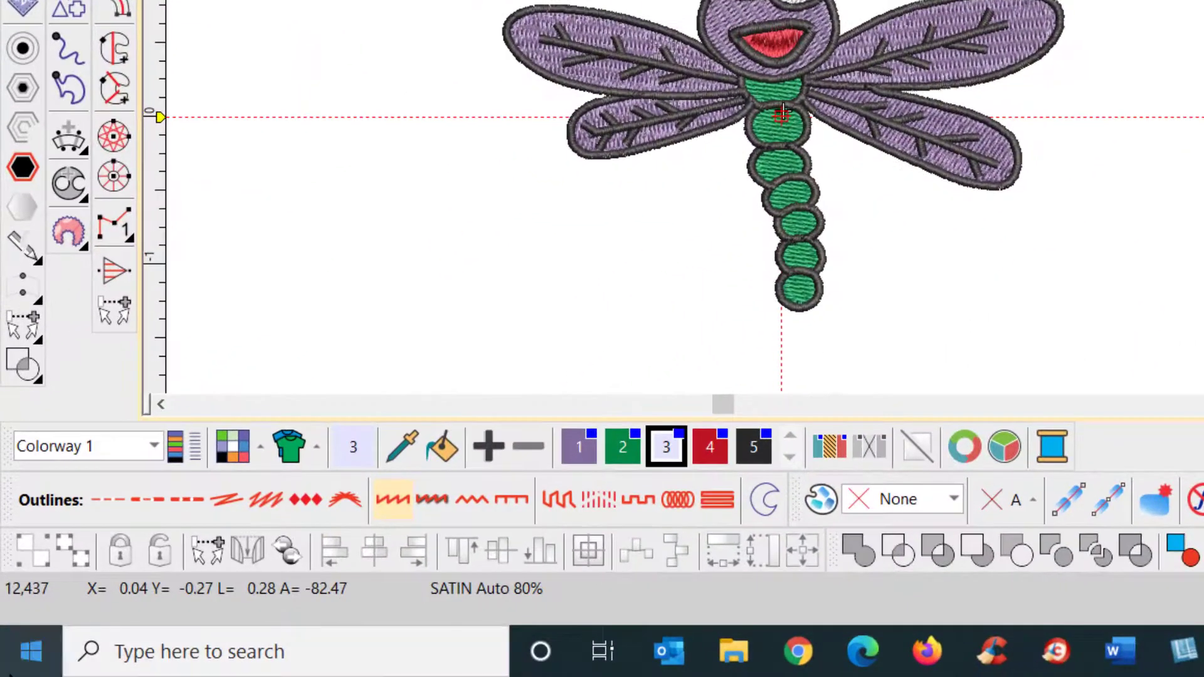
{"action": "left_click", "coordinate": [25, 662]}
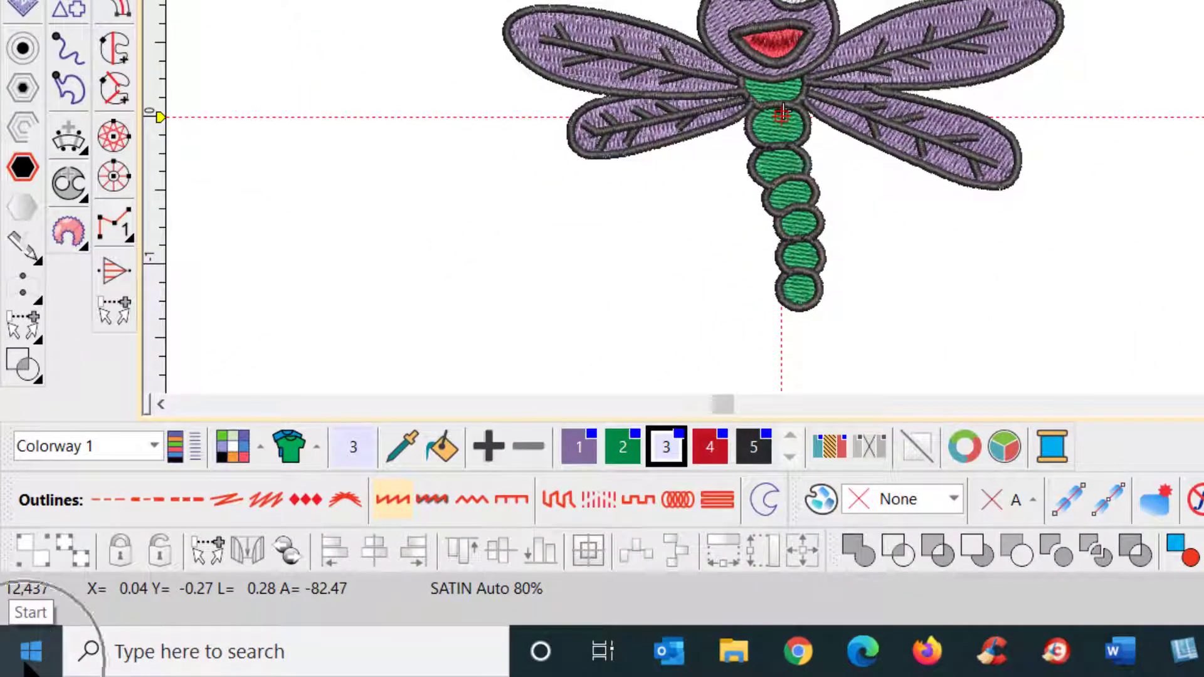
In the Start menu, expand the Wilcom EmbroideryStudio e4.5 group and locate Purge Recovery.
{"action": "left_click", "coordinate": [25, 664]}
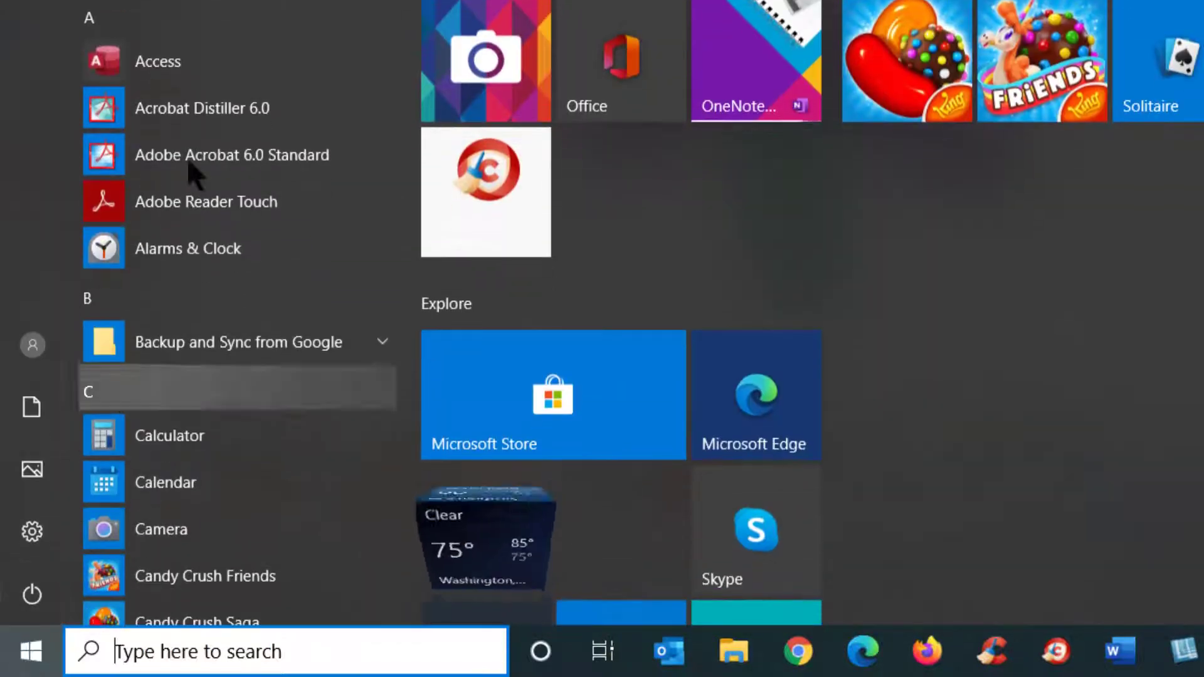
{"action": "scroll", "coordinate": [195, 173], "scroll_direction": "down", "scroll_amount": 3}
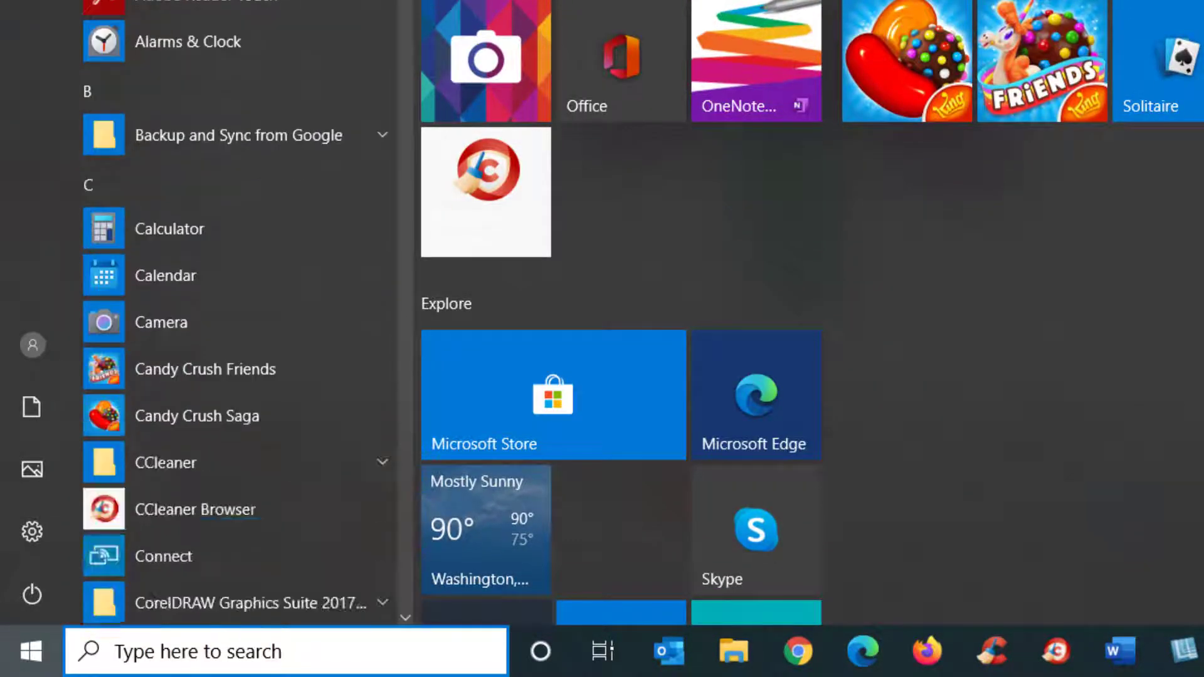
{"action": "scroll", "coordinate": [376, 188], "scroll_direction": "down", "scroll_amount": 15}
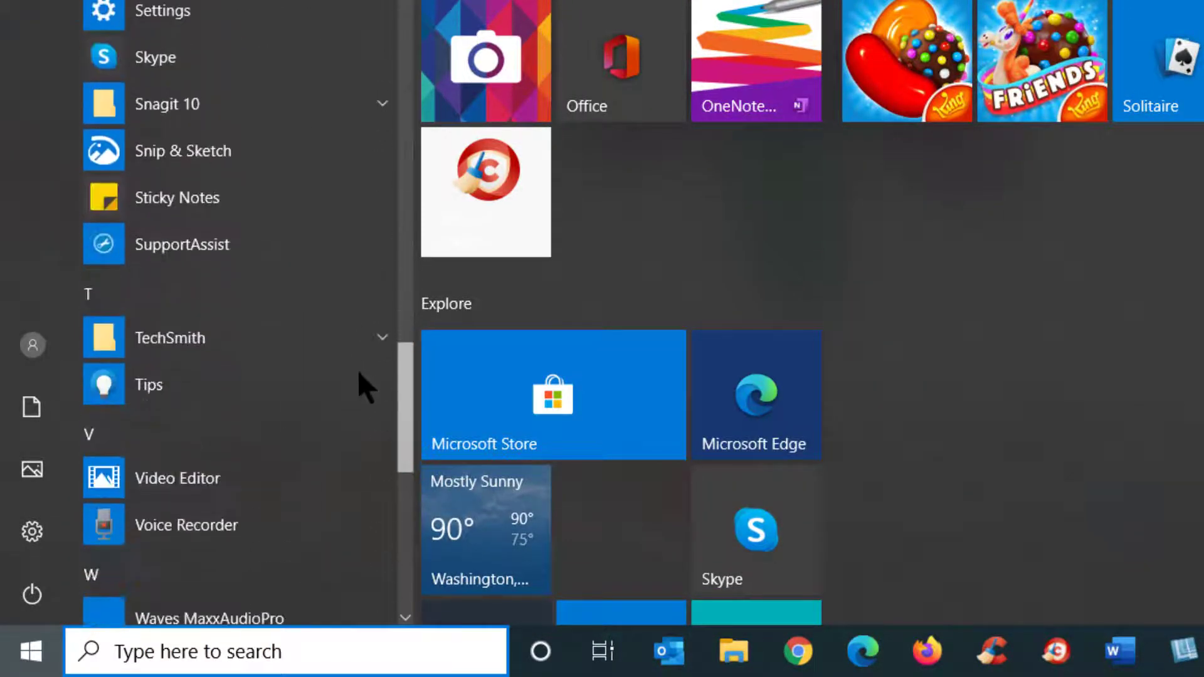
{"action": "scroll", "coordinate": [357, 439], "scroll_direction": "down", "scroll_amount": 10}
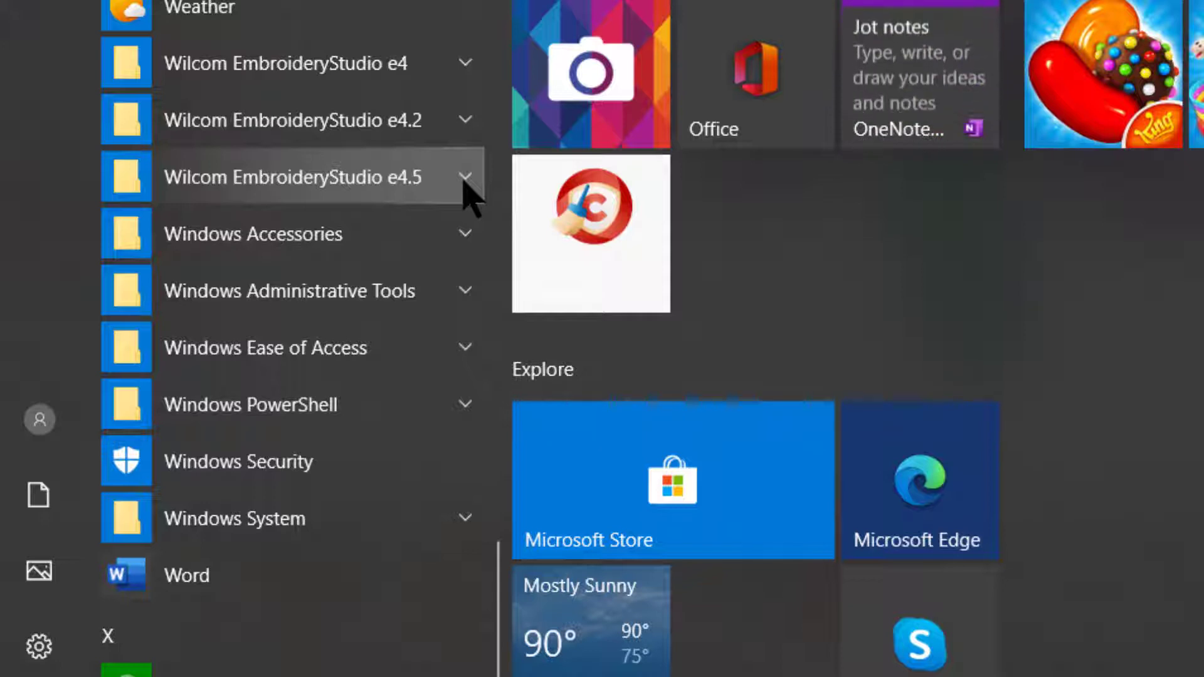
{"action": "left_click", "coordinate": [464, 180]}
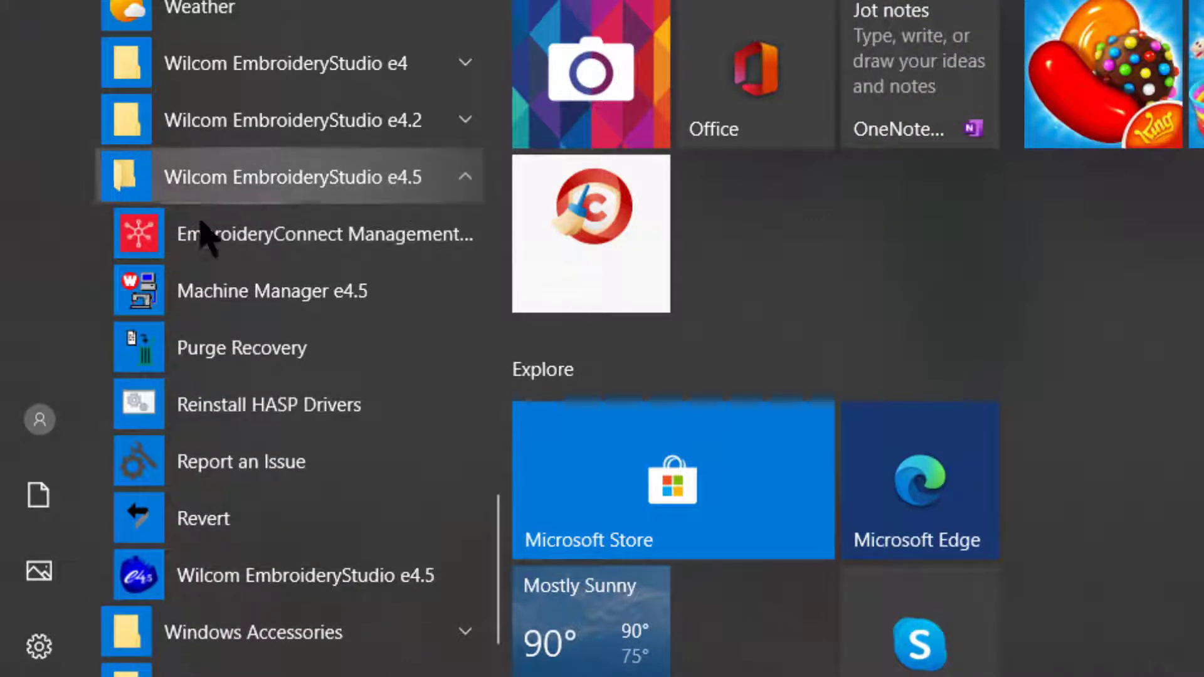
{"action": "right_click", "coordinate": [232, 339]}
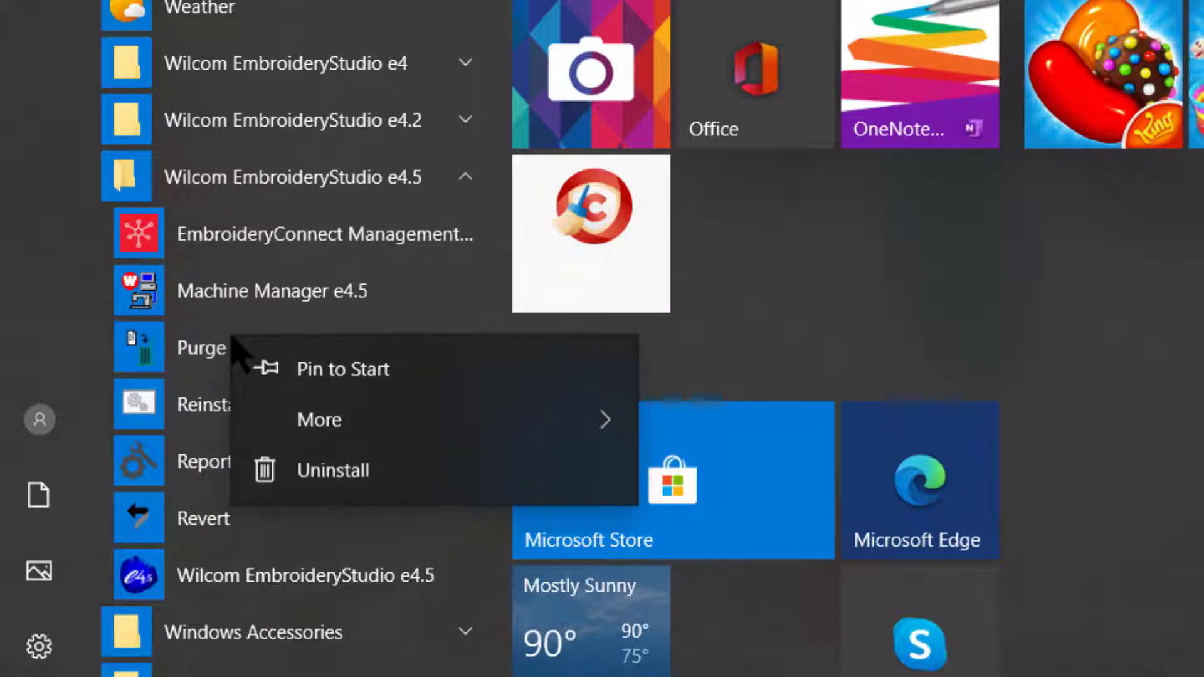
{"action": "mouse_move", "coordinate": [311, 427]}
{"action": "left_click", "coordinate": [196, 351]}
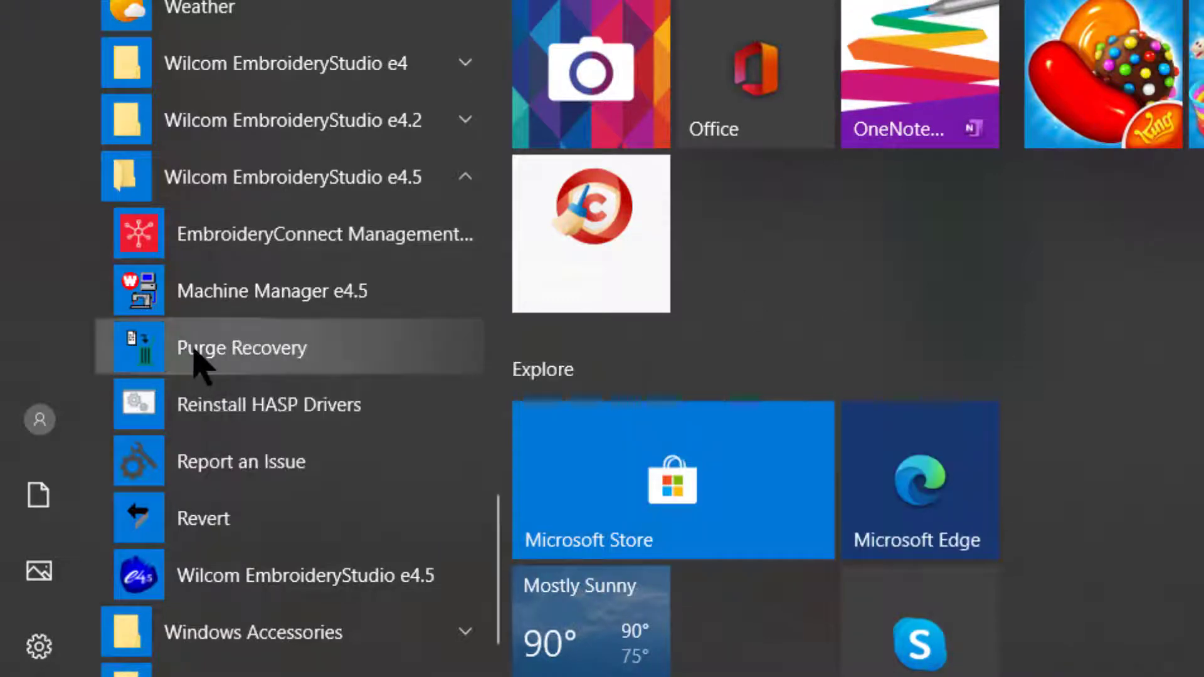
Run Purge Recovery with Delete Backup files ticked, acknowledge the deletion, and close the utility.
{"action": "left_click", "coordinate": [196, 351]}
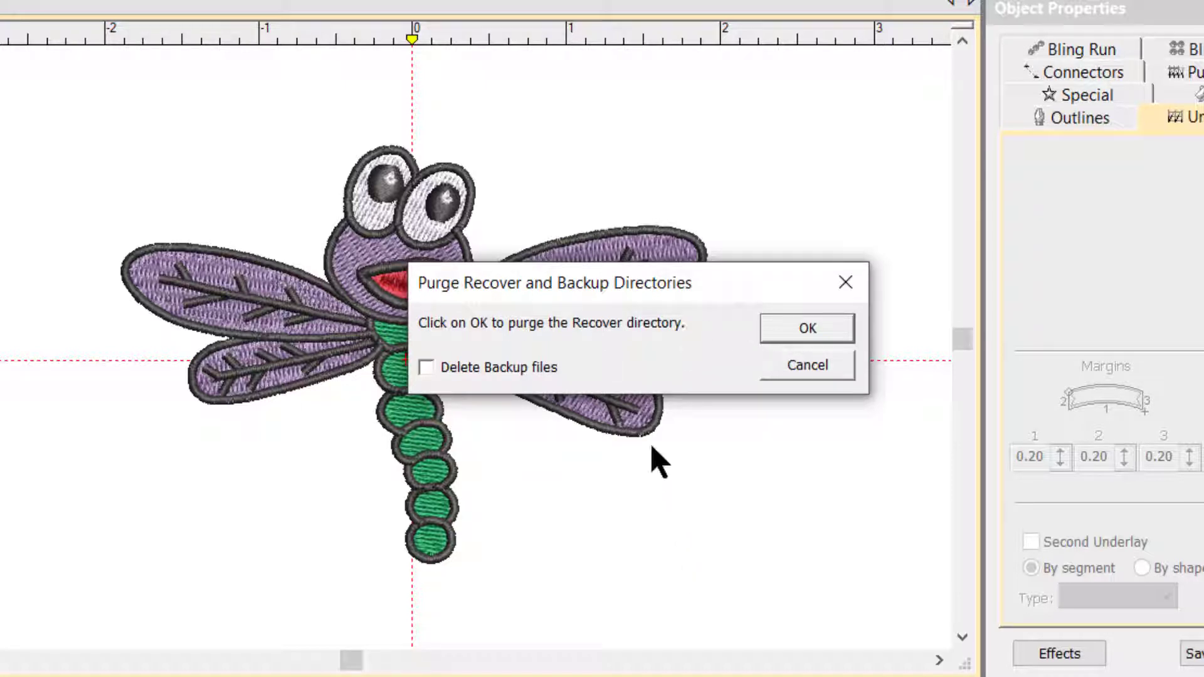
{"action": "left_click", "coordinate": [426, 368]}
{"action": "left_click", "coordinate": [810, 332]}
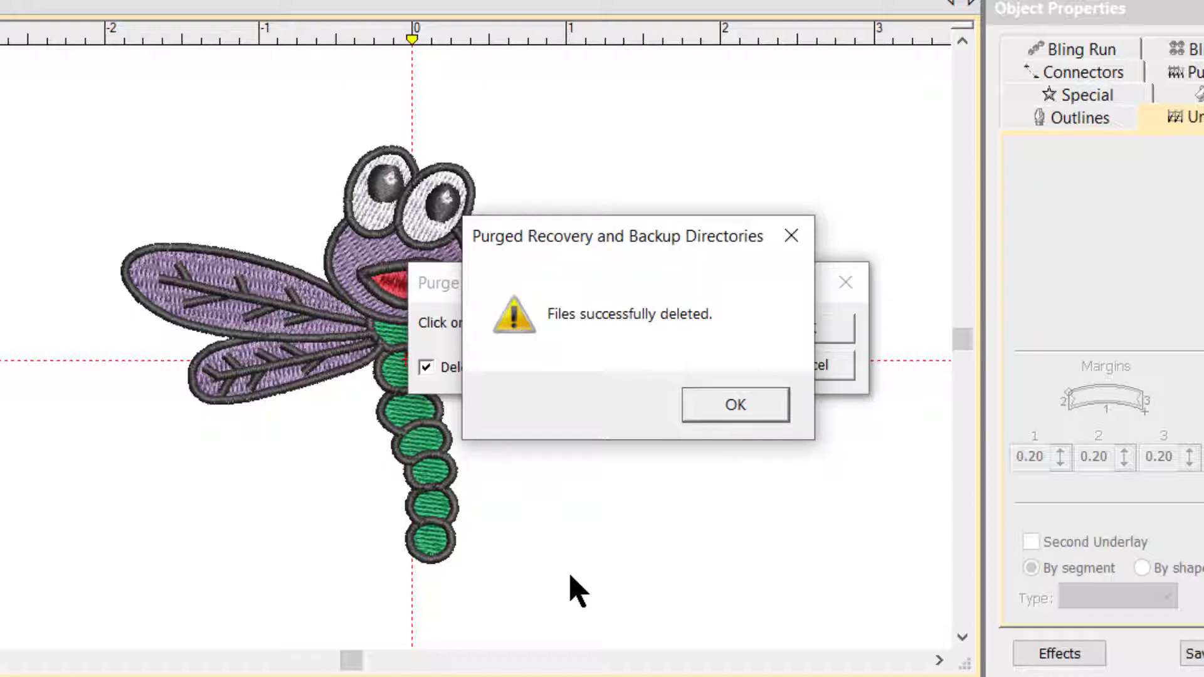
{"action": "left_click", "coordinate": [740, 407]}
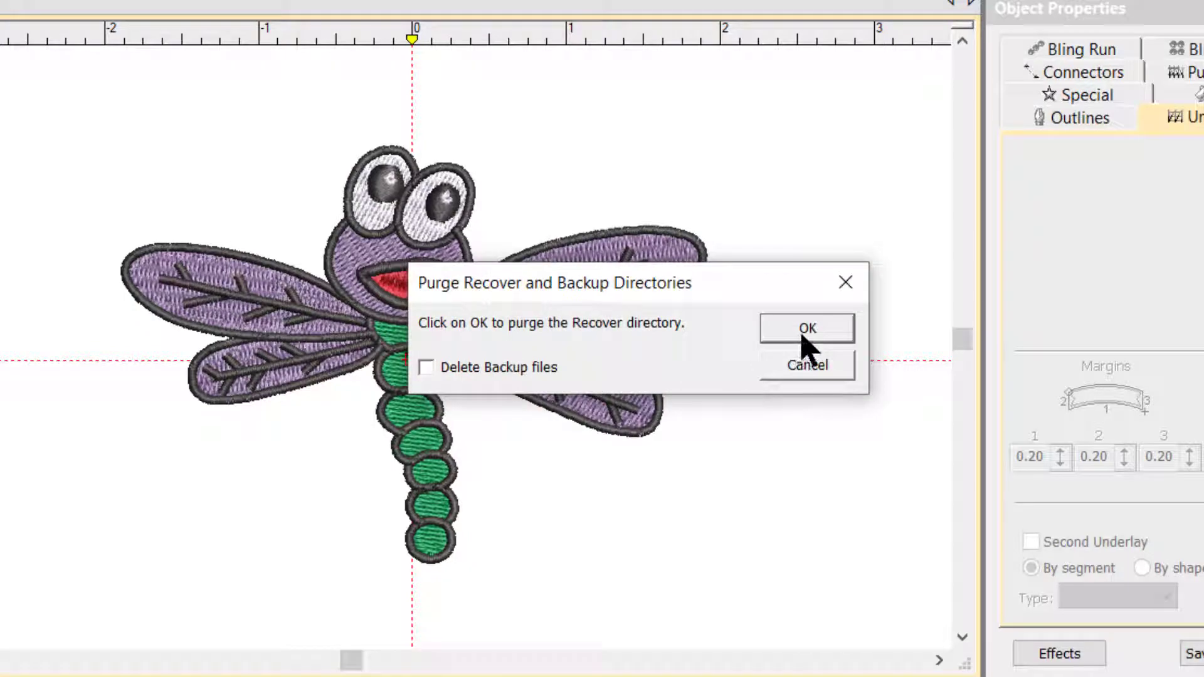
{"action": "left_click", "coordinate": [847, 285]}
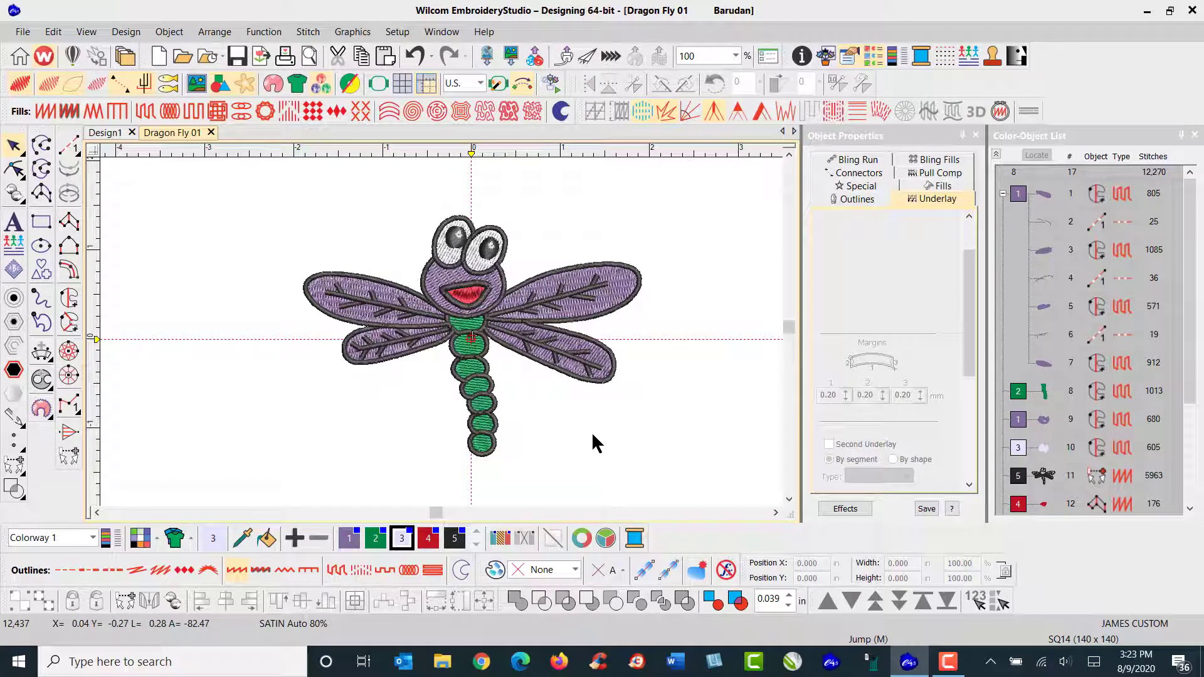
Show the desktop and permanently delete the Recycle Bin's 39 items.
{"action": "right_click", "coordinate": [838, 661]}
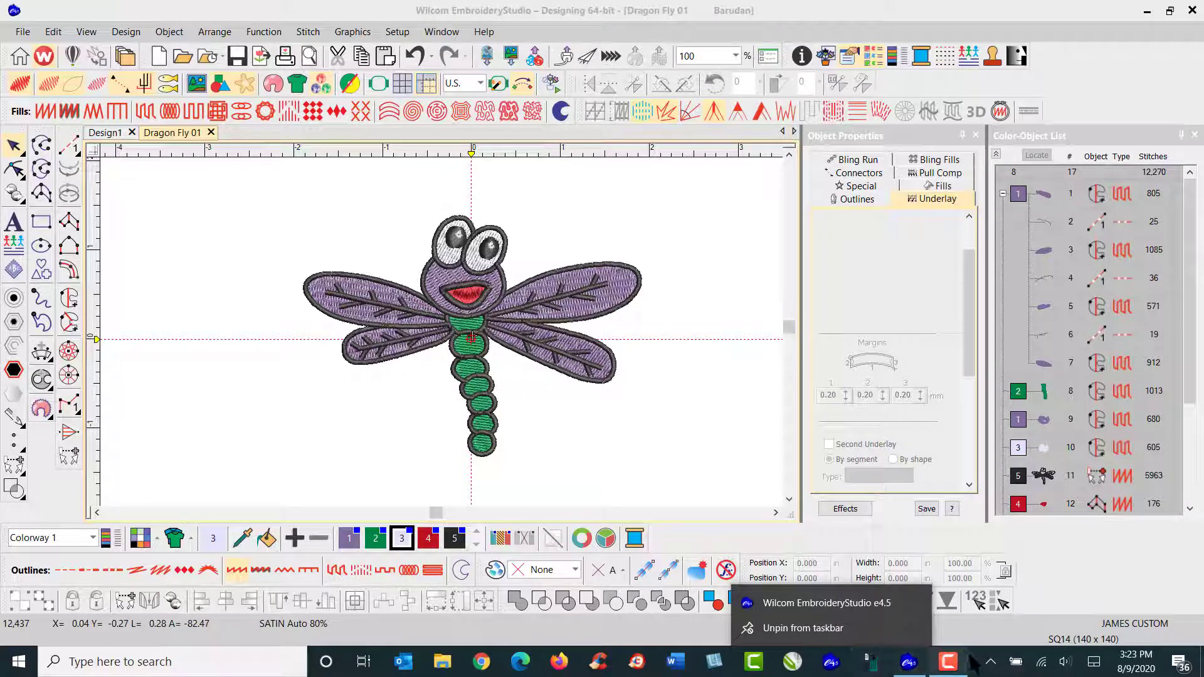
{"action": "right_click", "coordinate": [973, 662]}
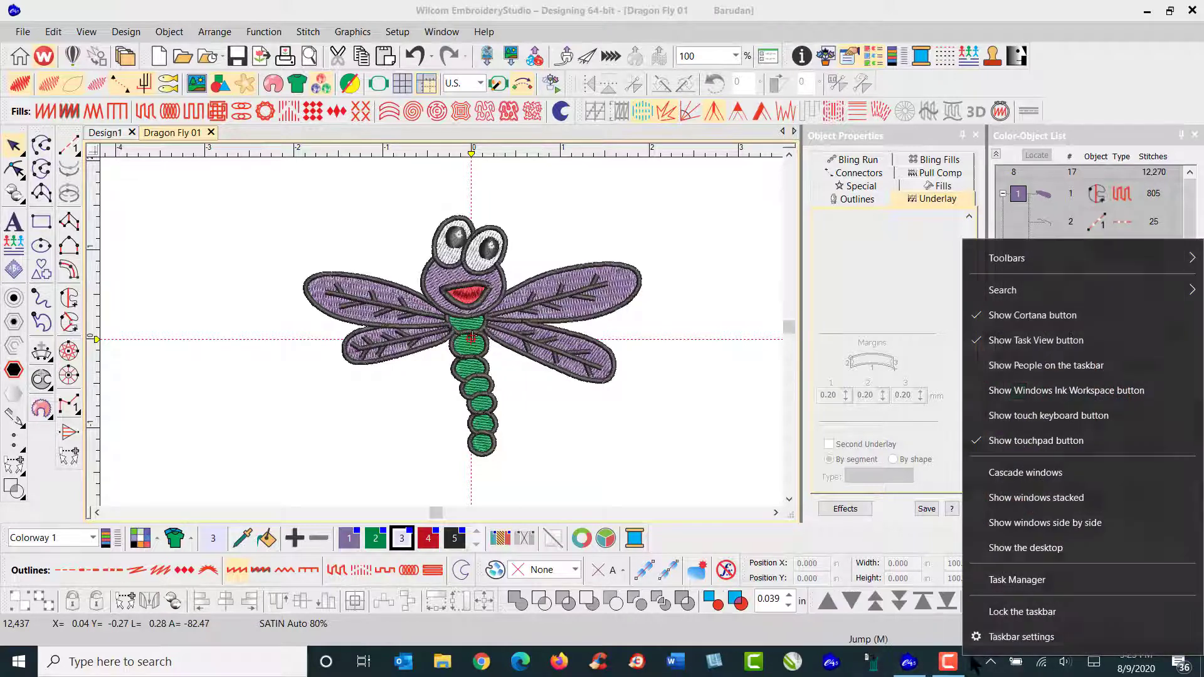
{"action": "left_click", "coordinate": [1010, 548]}
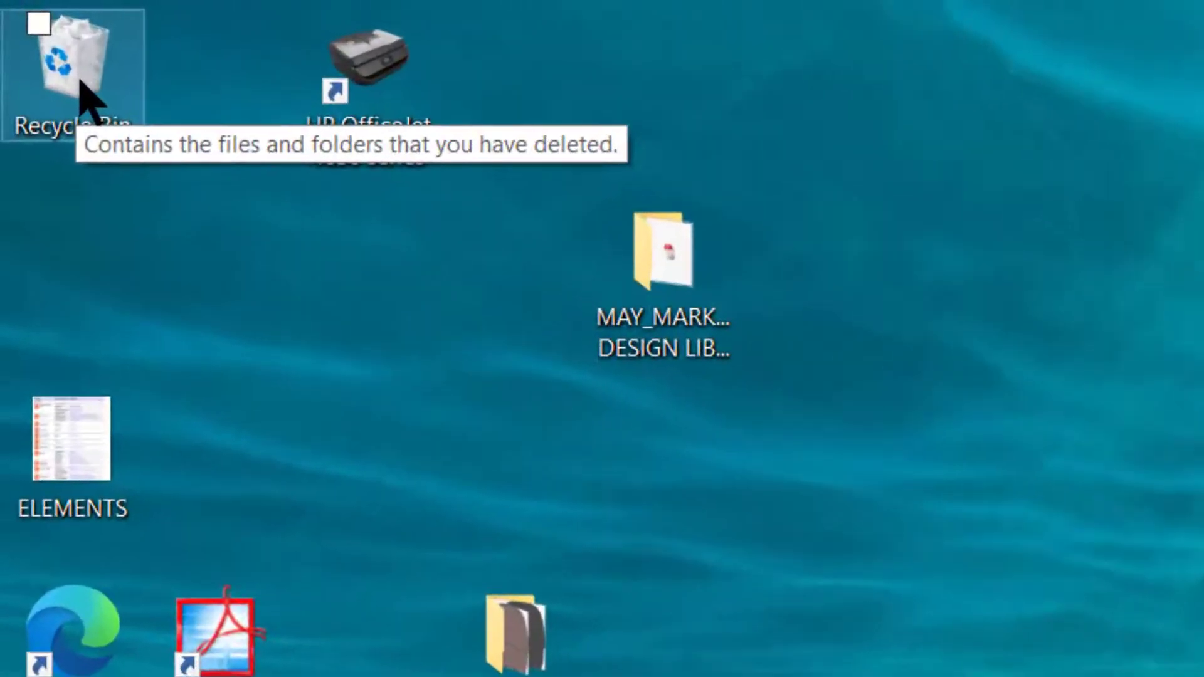
{"action": "right_click", "coordinate": [78, 82]}
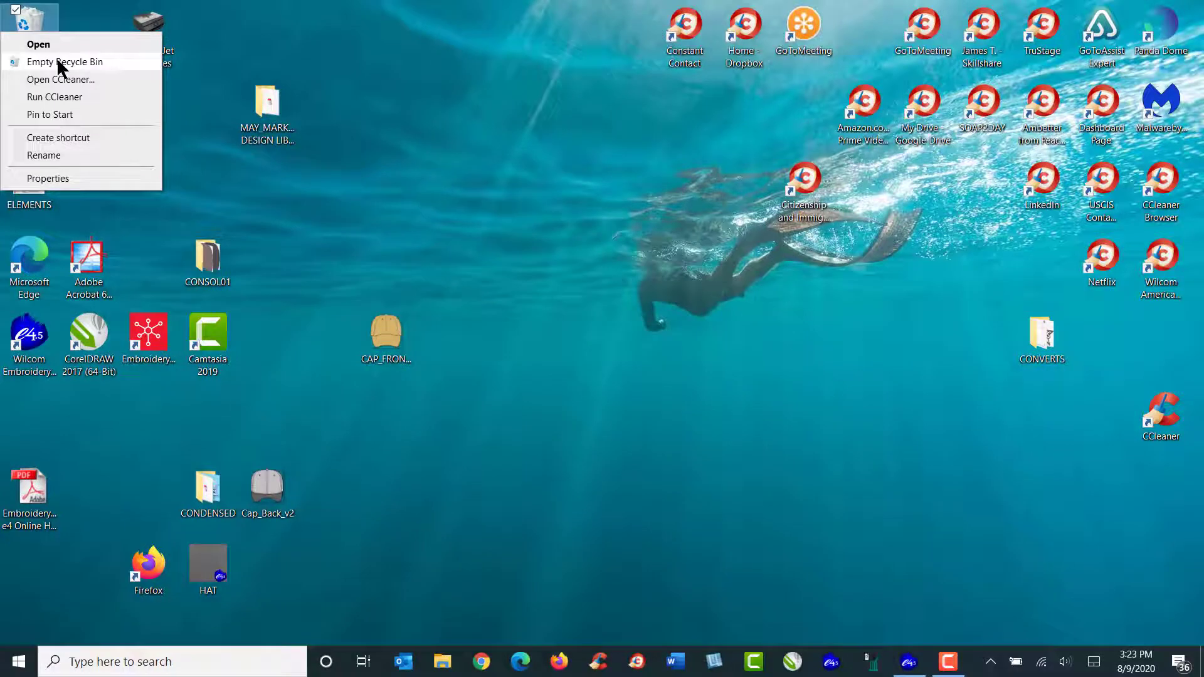
{"action": "left_click", "coordinate": [70, 76]}
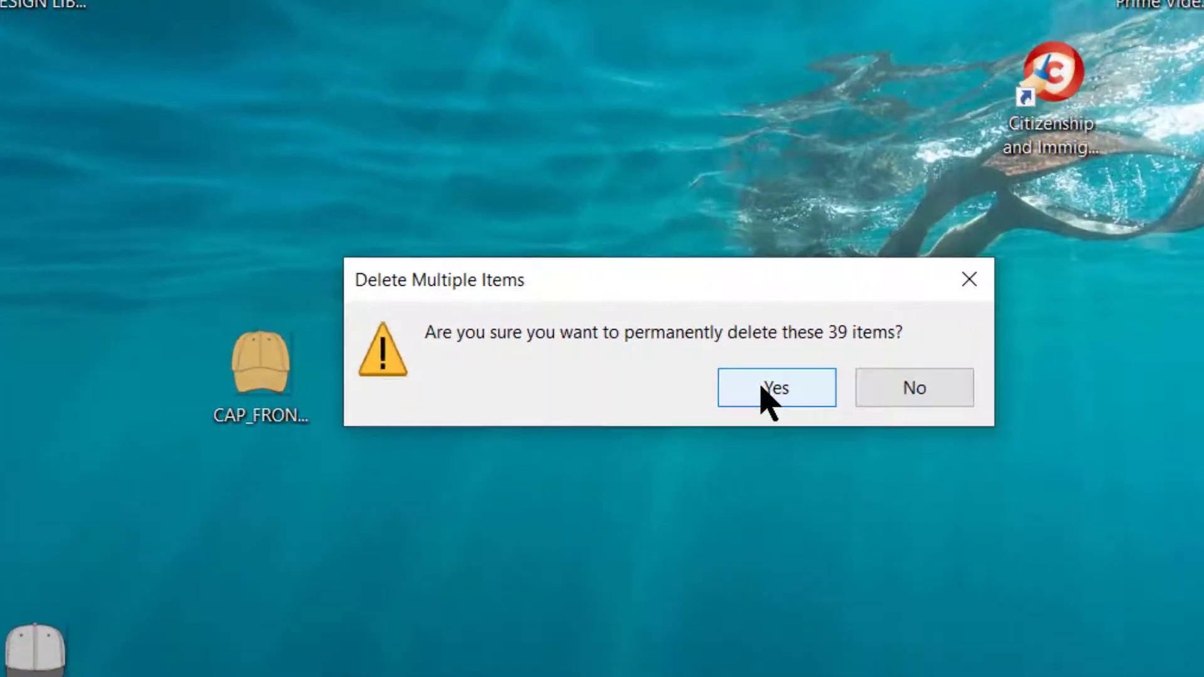
{"action": "left_click", "coordinate": [762, 389]}
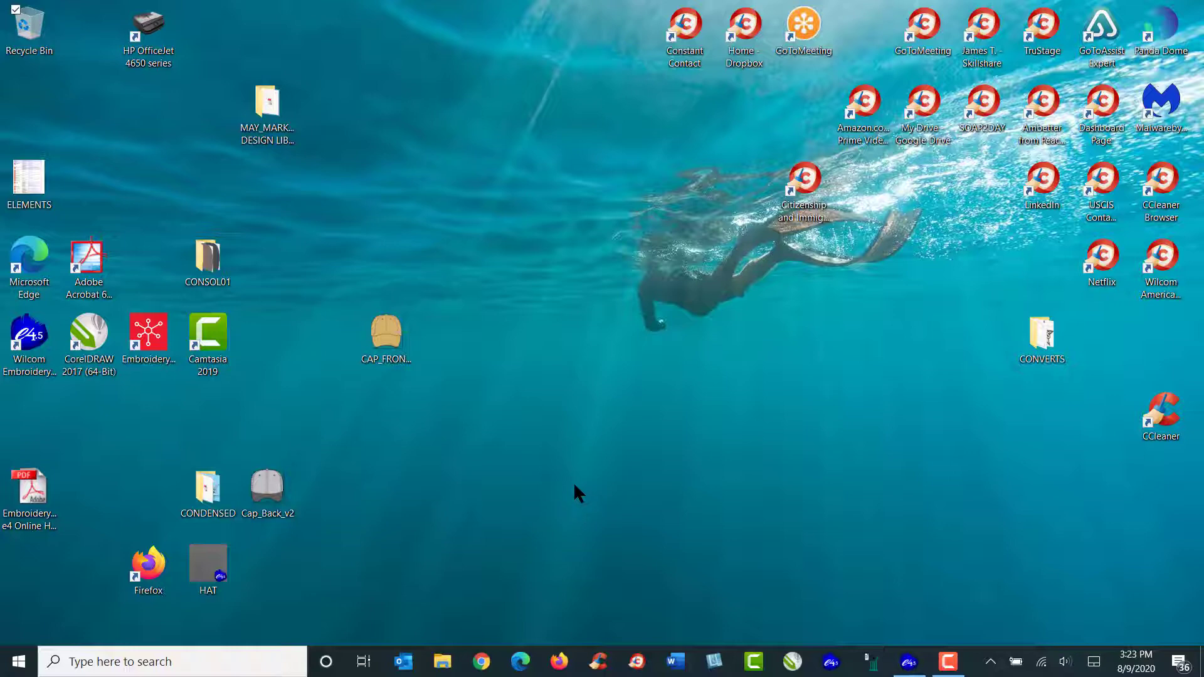
Restore the EmbroideryStudio window showing Dragon Fly 01 from the taskbar.
{"action": "left_click", "coordinate": [908, 665]}
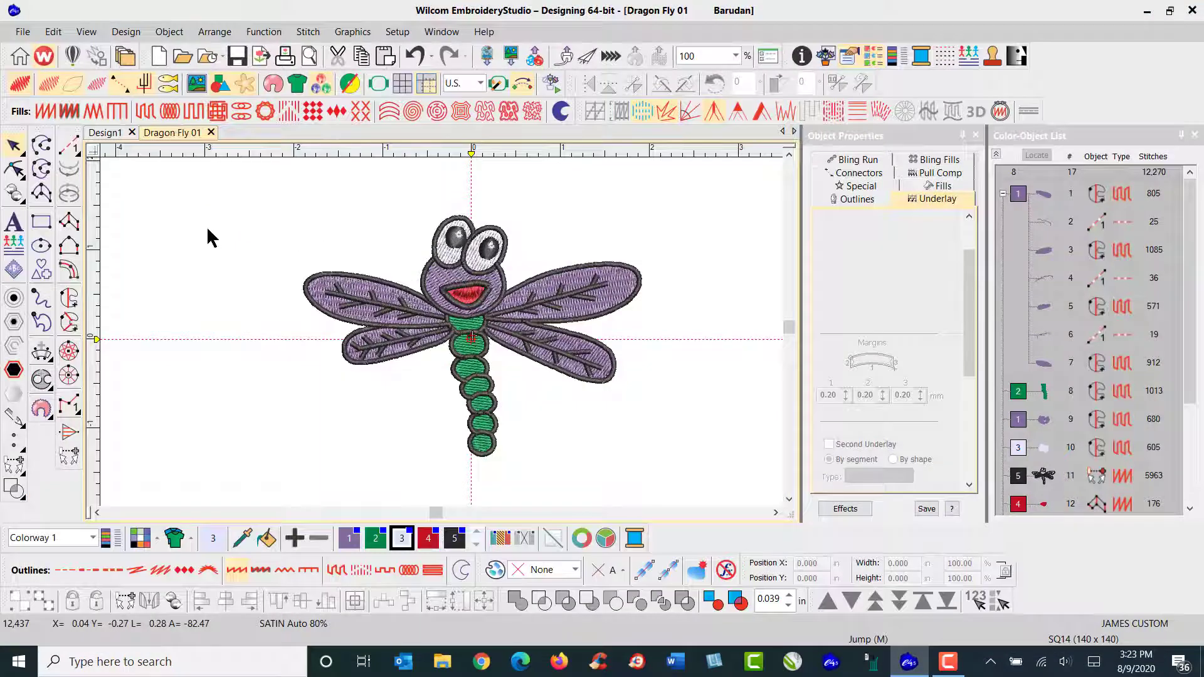